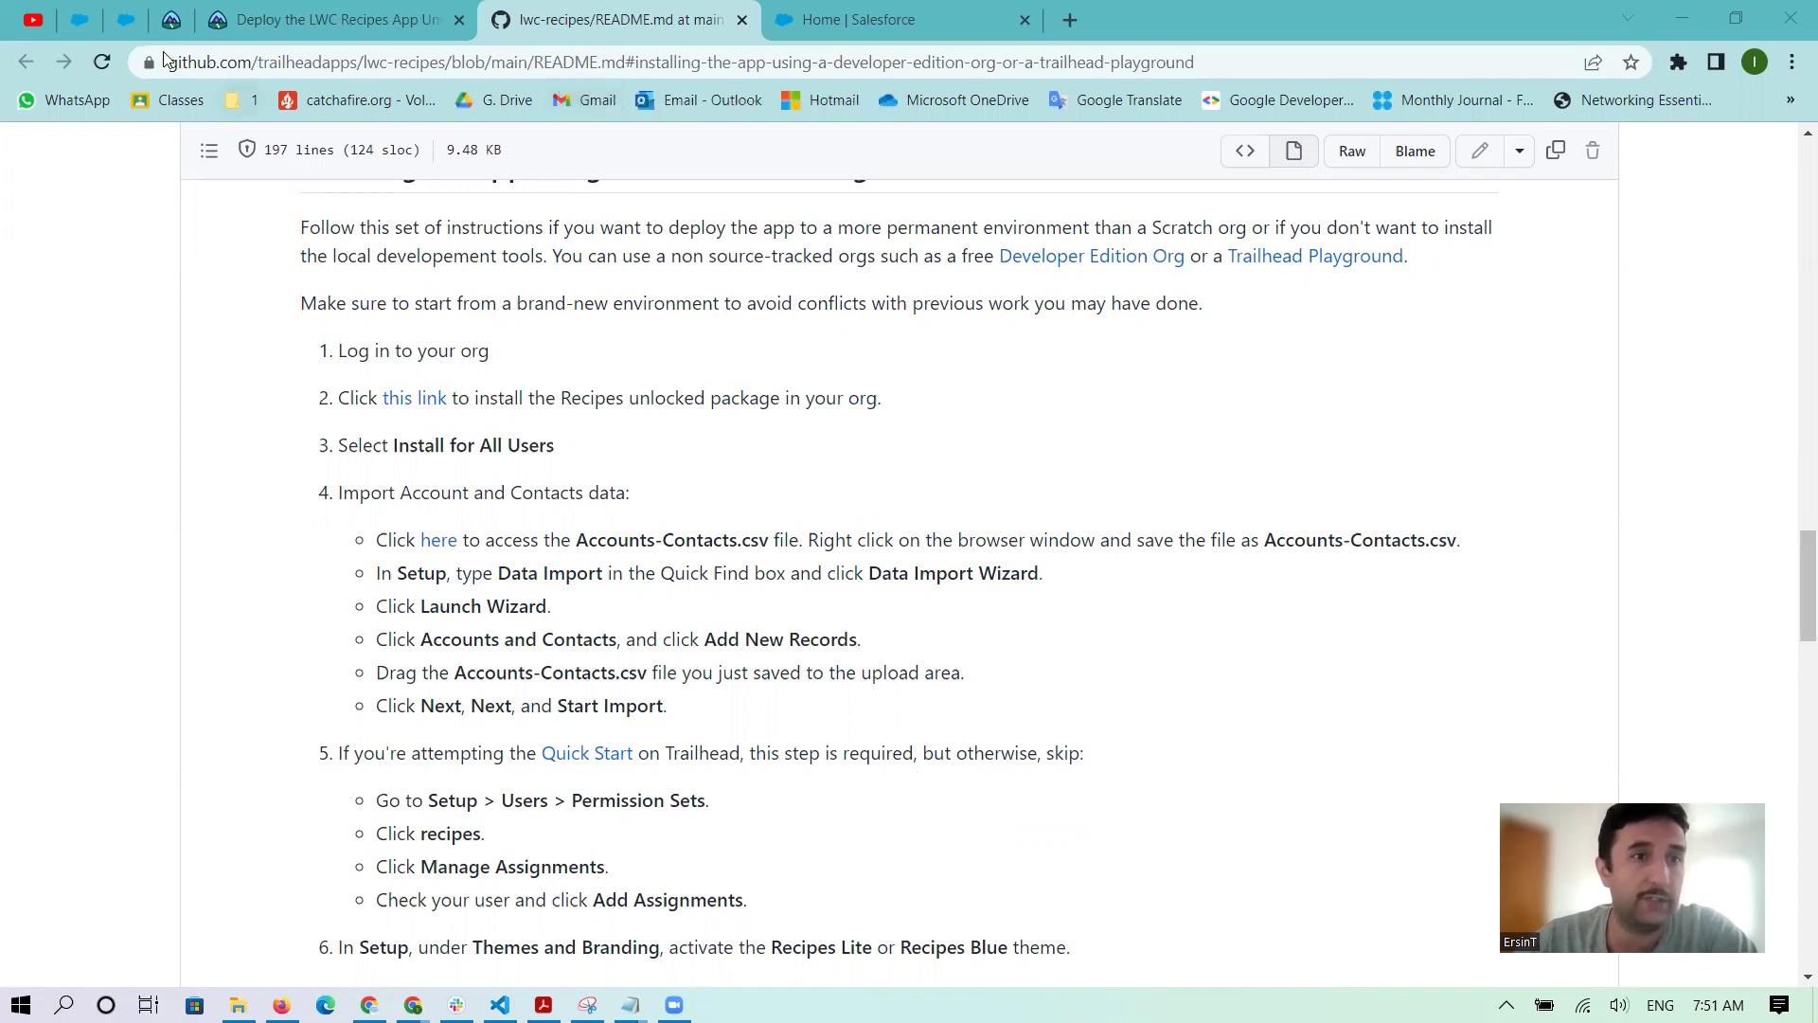
- Switch to the Trailhead tab and go back to the LWC Specialist superbadge page
left_click(172, 20)
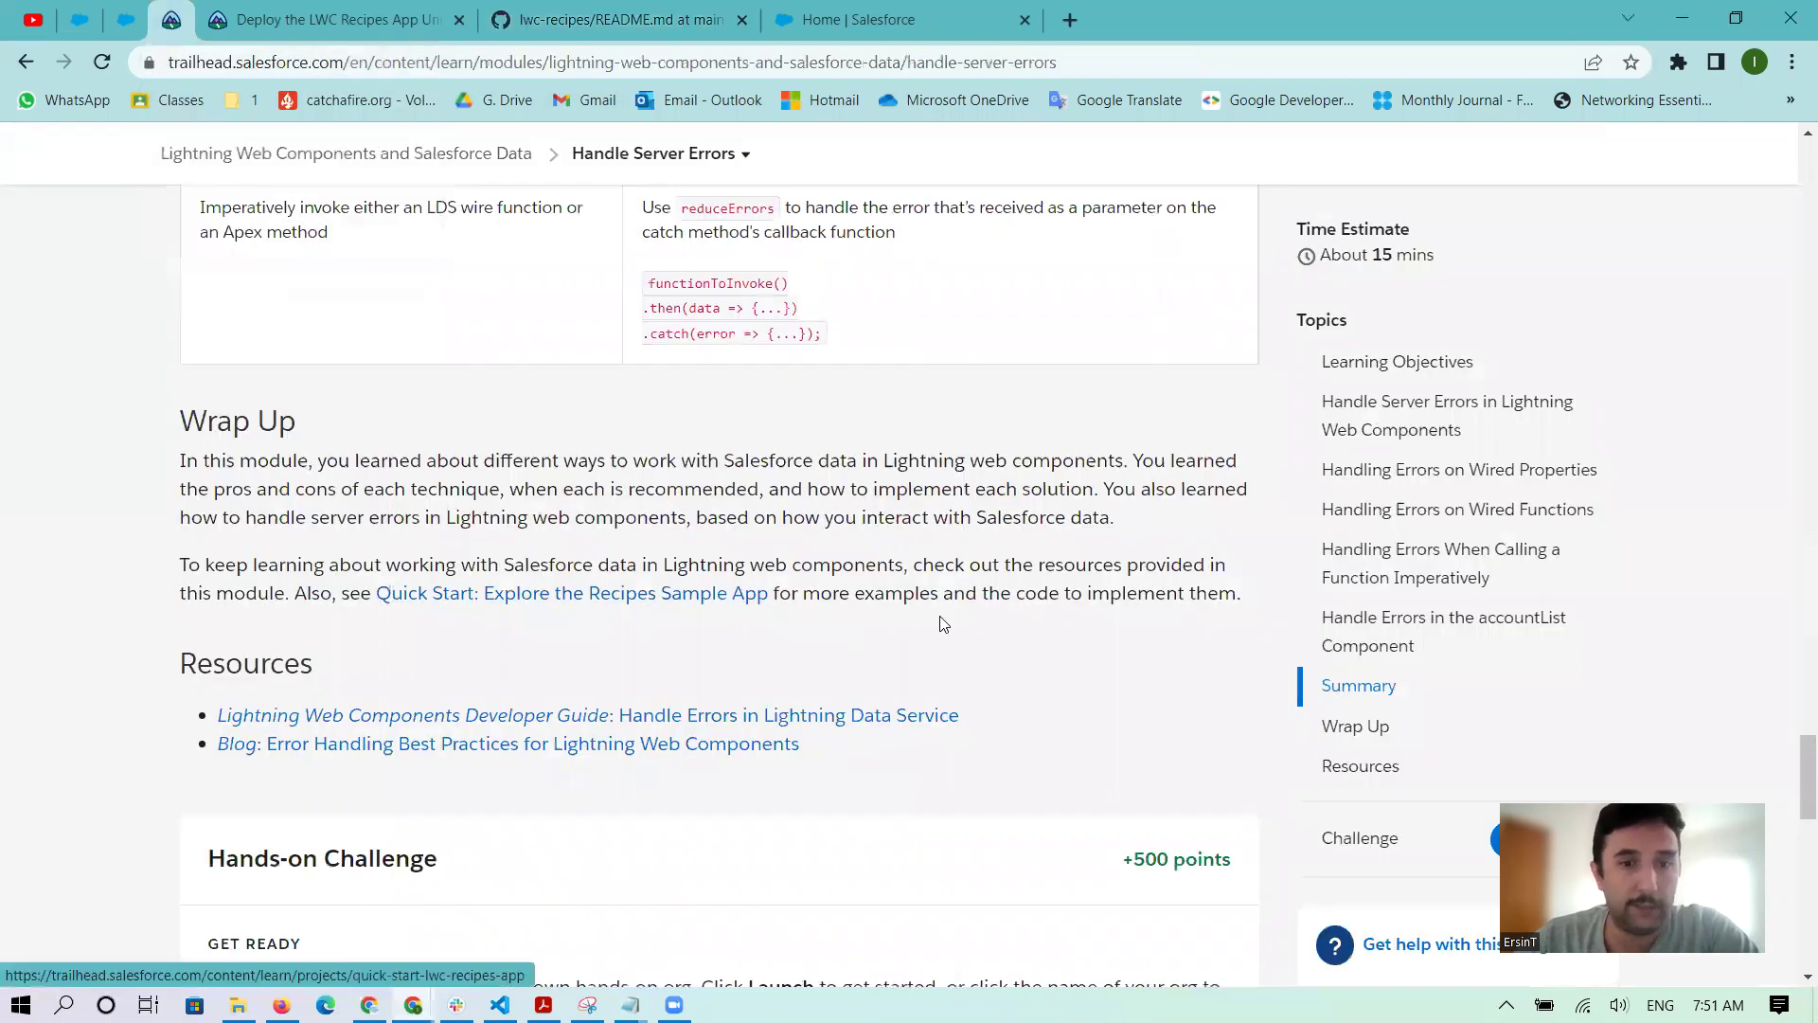
scroll(932, 581, "up", 3)
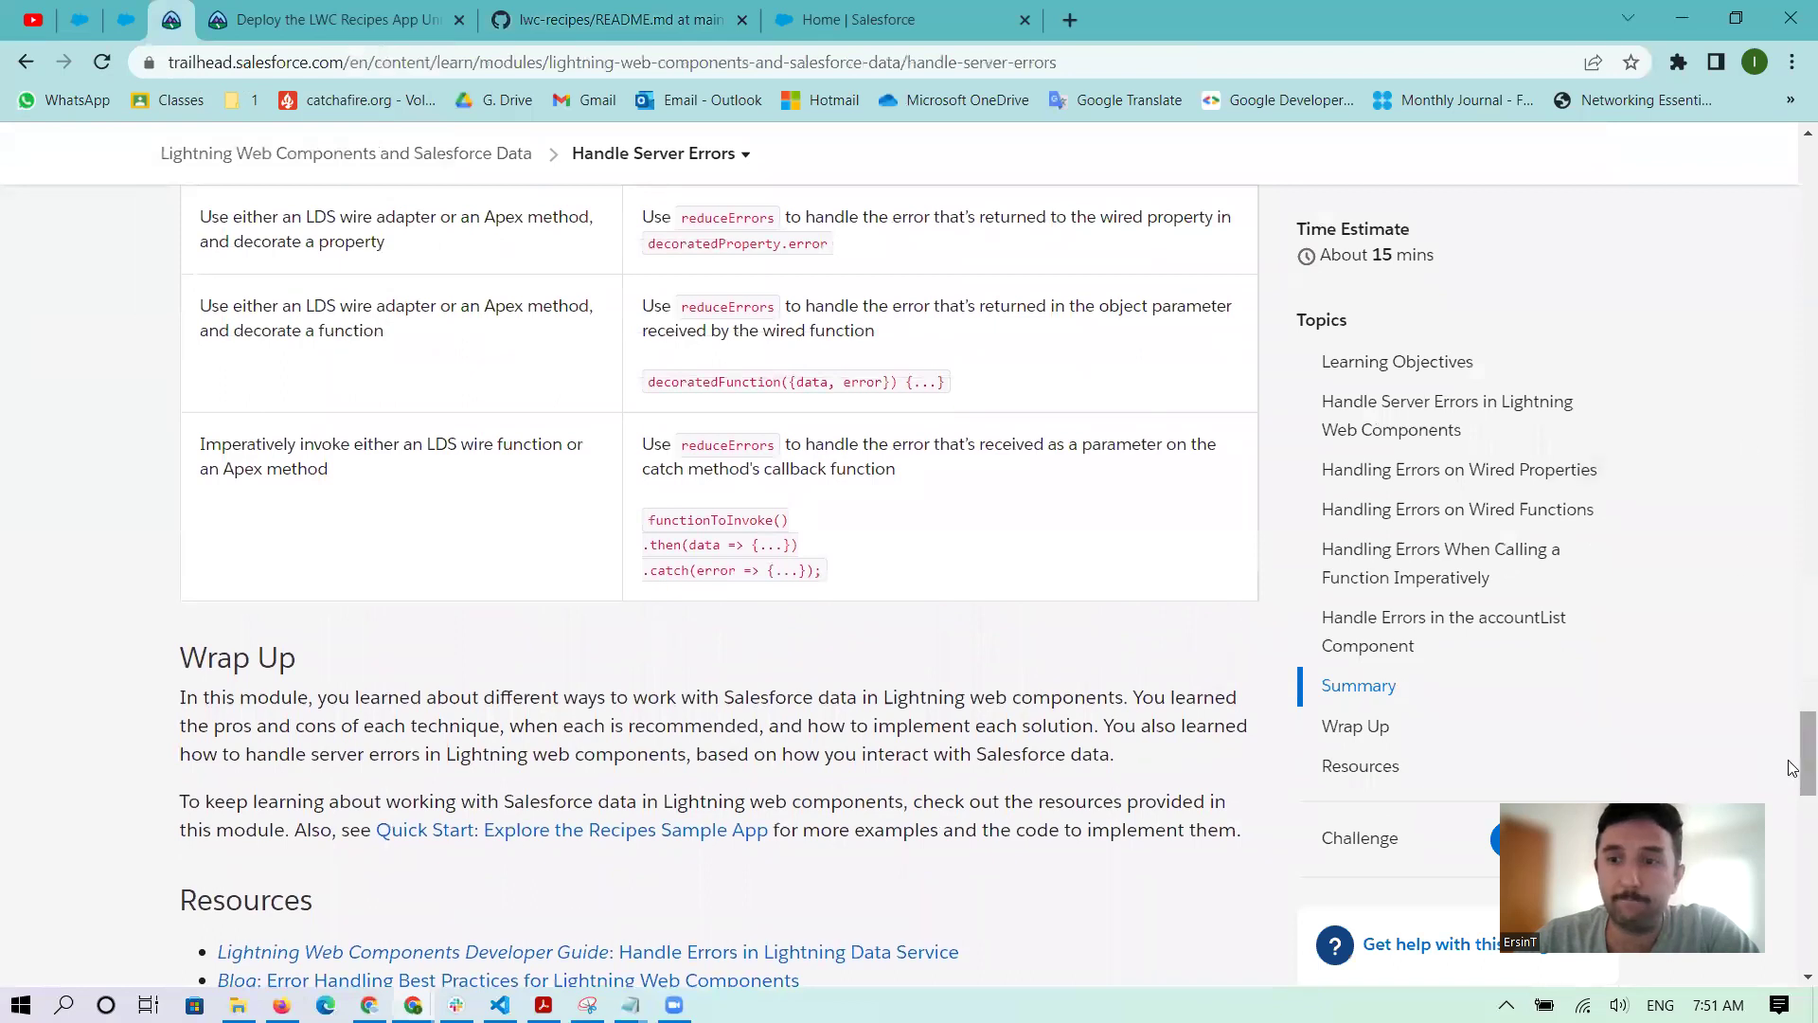
left_click_drag(1792, 767, 1792, 189)
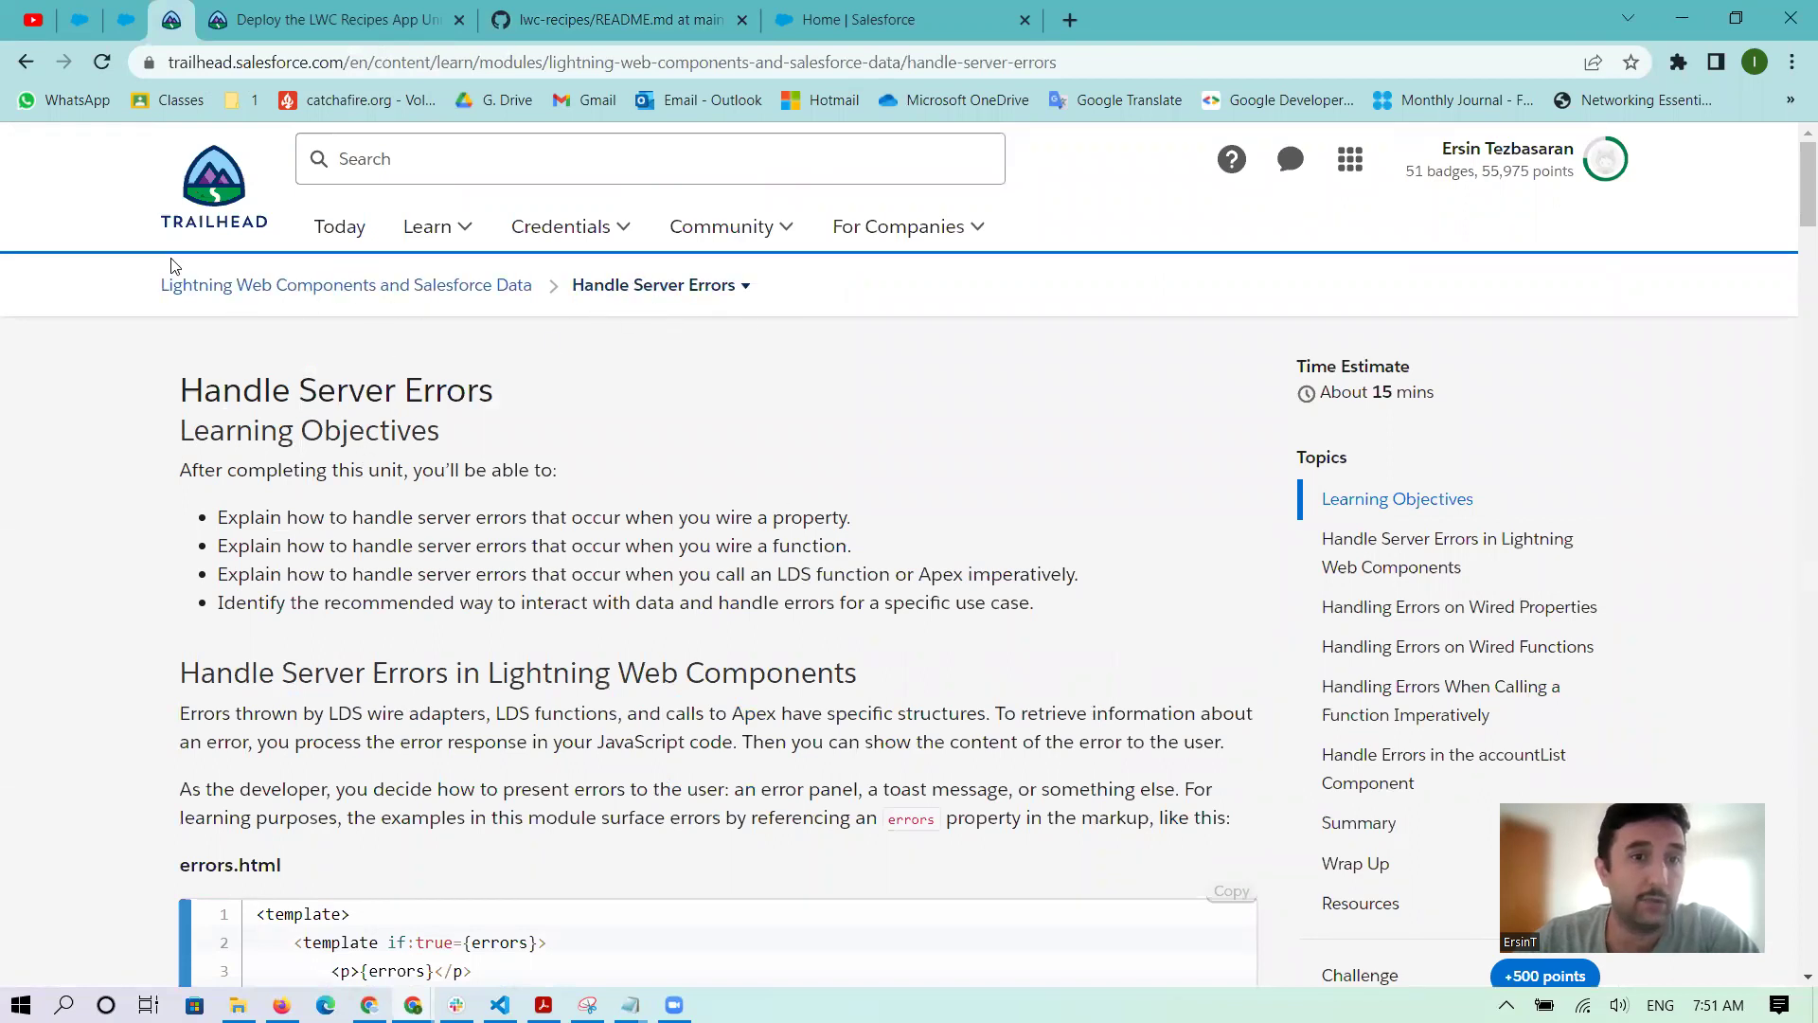
left_click(26, 63)
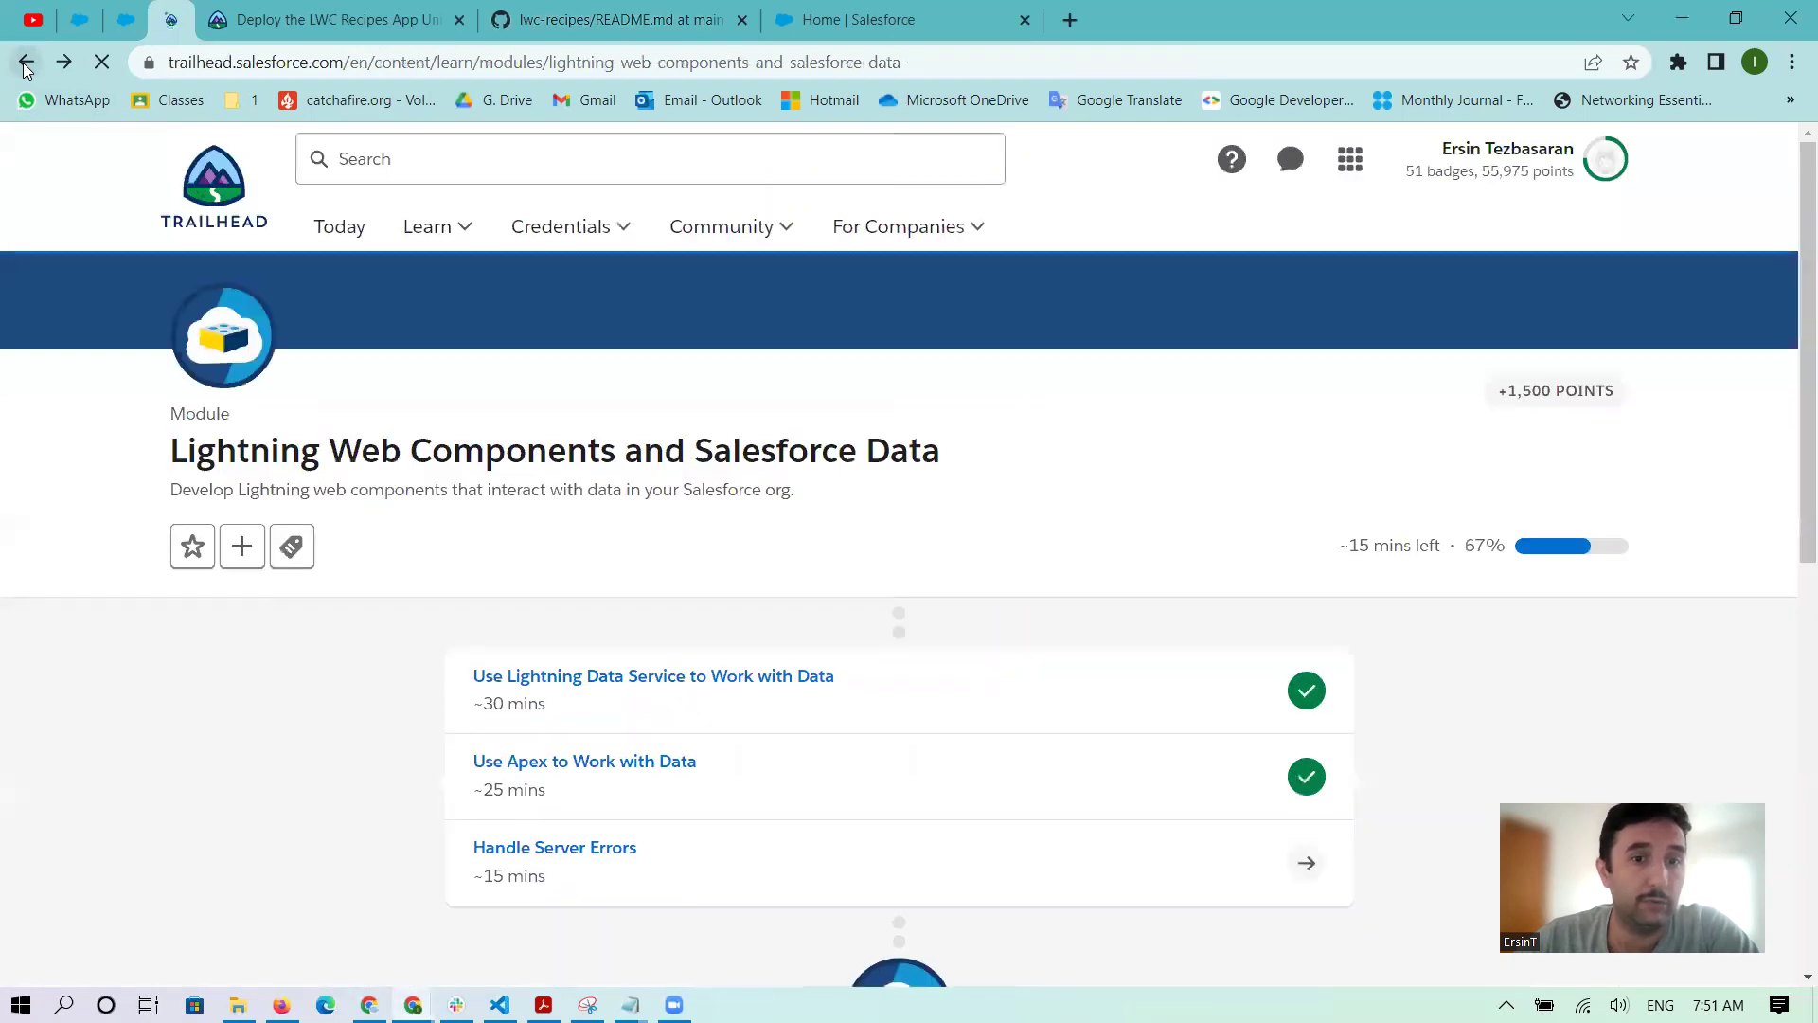
left_click(26, 62)
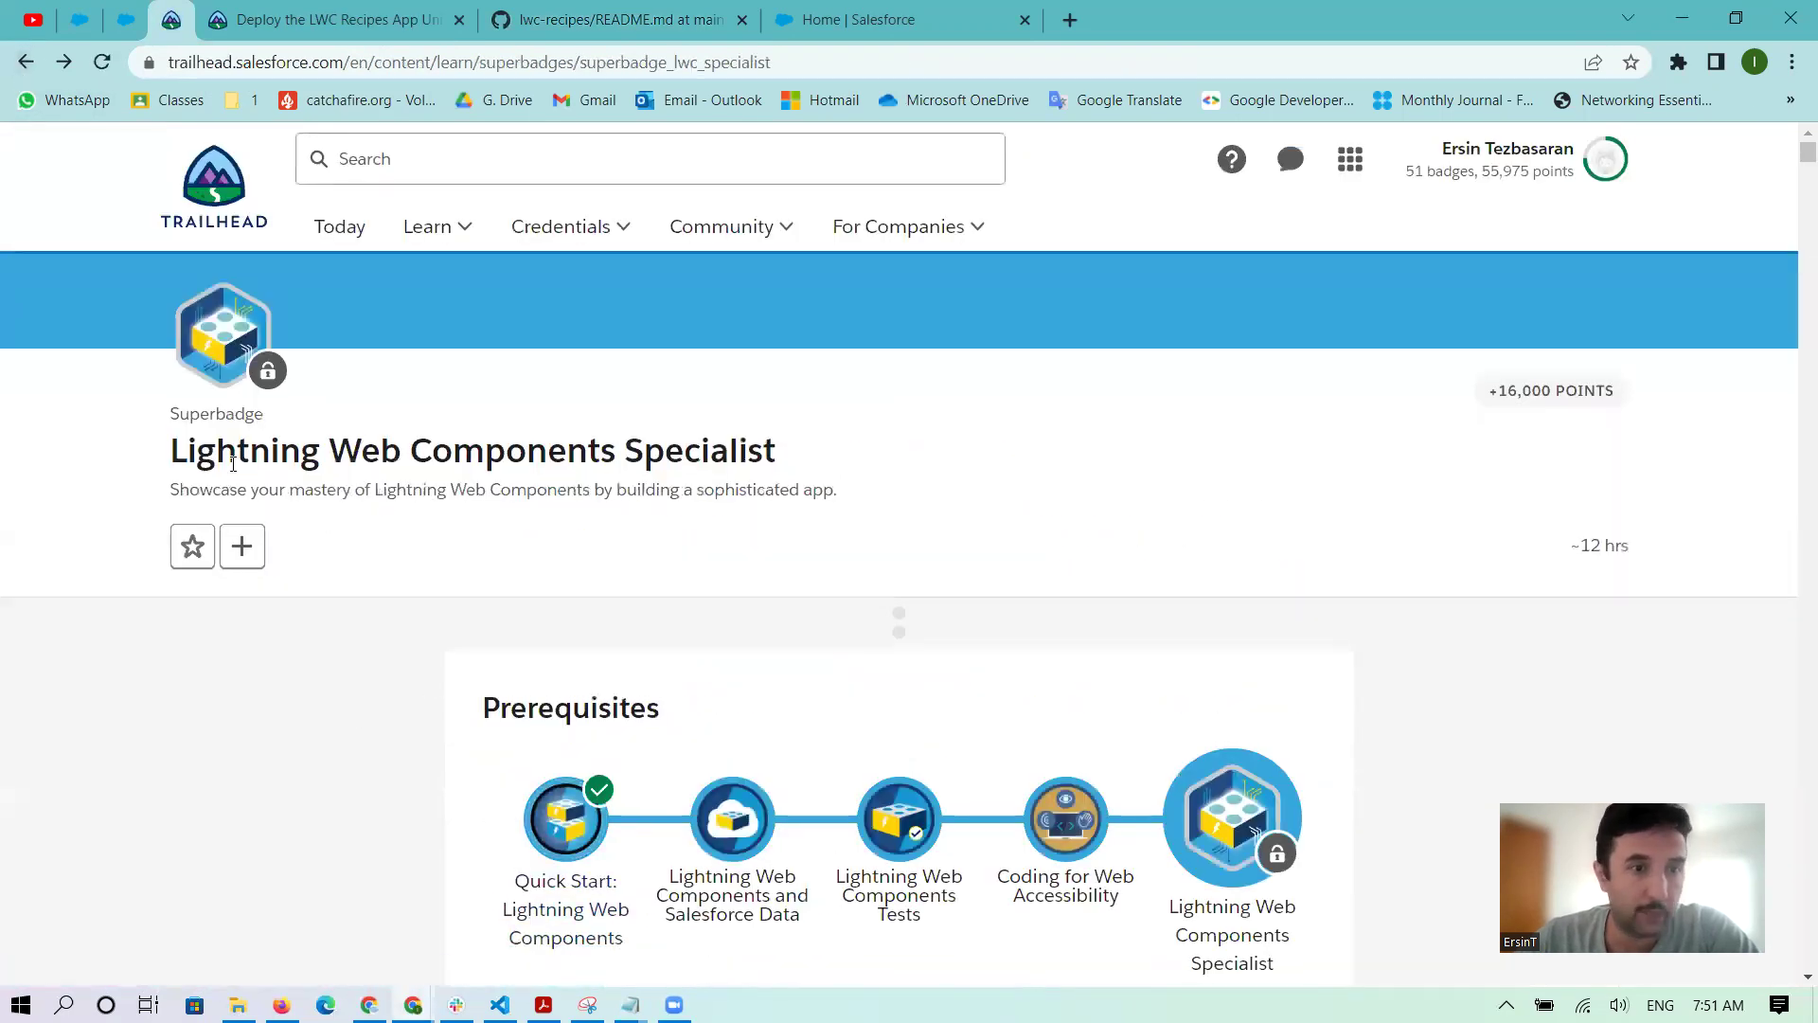
- Reopen Handle Server Errors from the Lightning Web Components and Salesforce Data module and scroll to Wrap Up
scroll(824, 680, "down", 3)
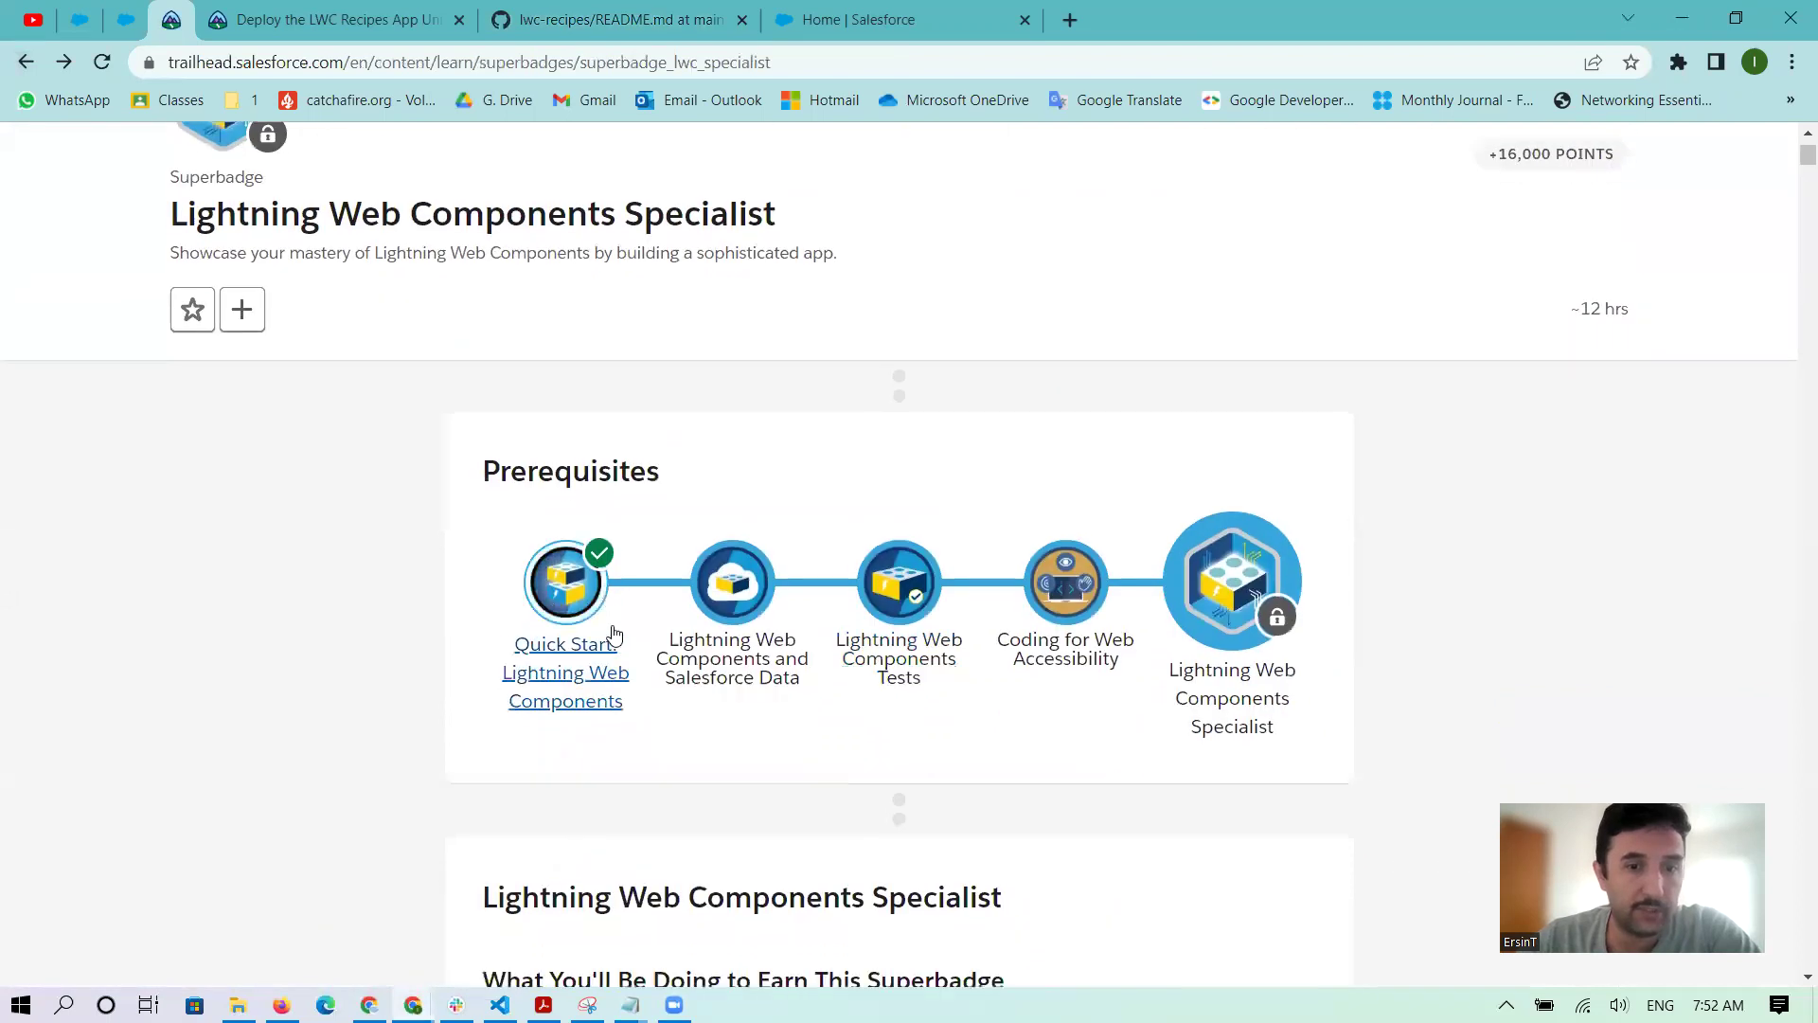
left_click(736, 660)
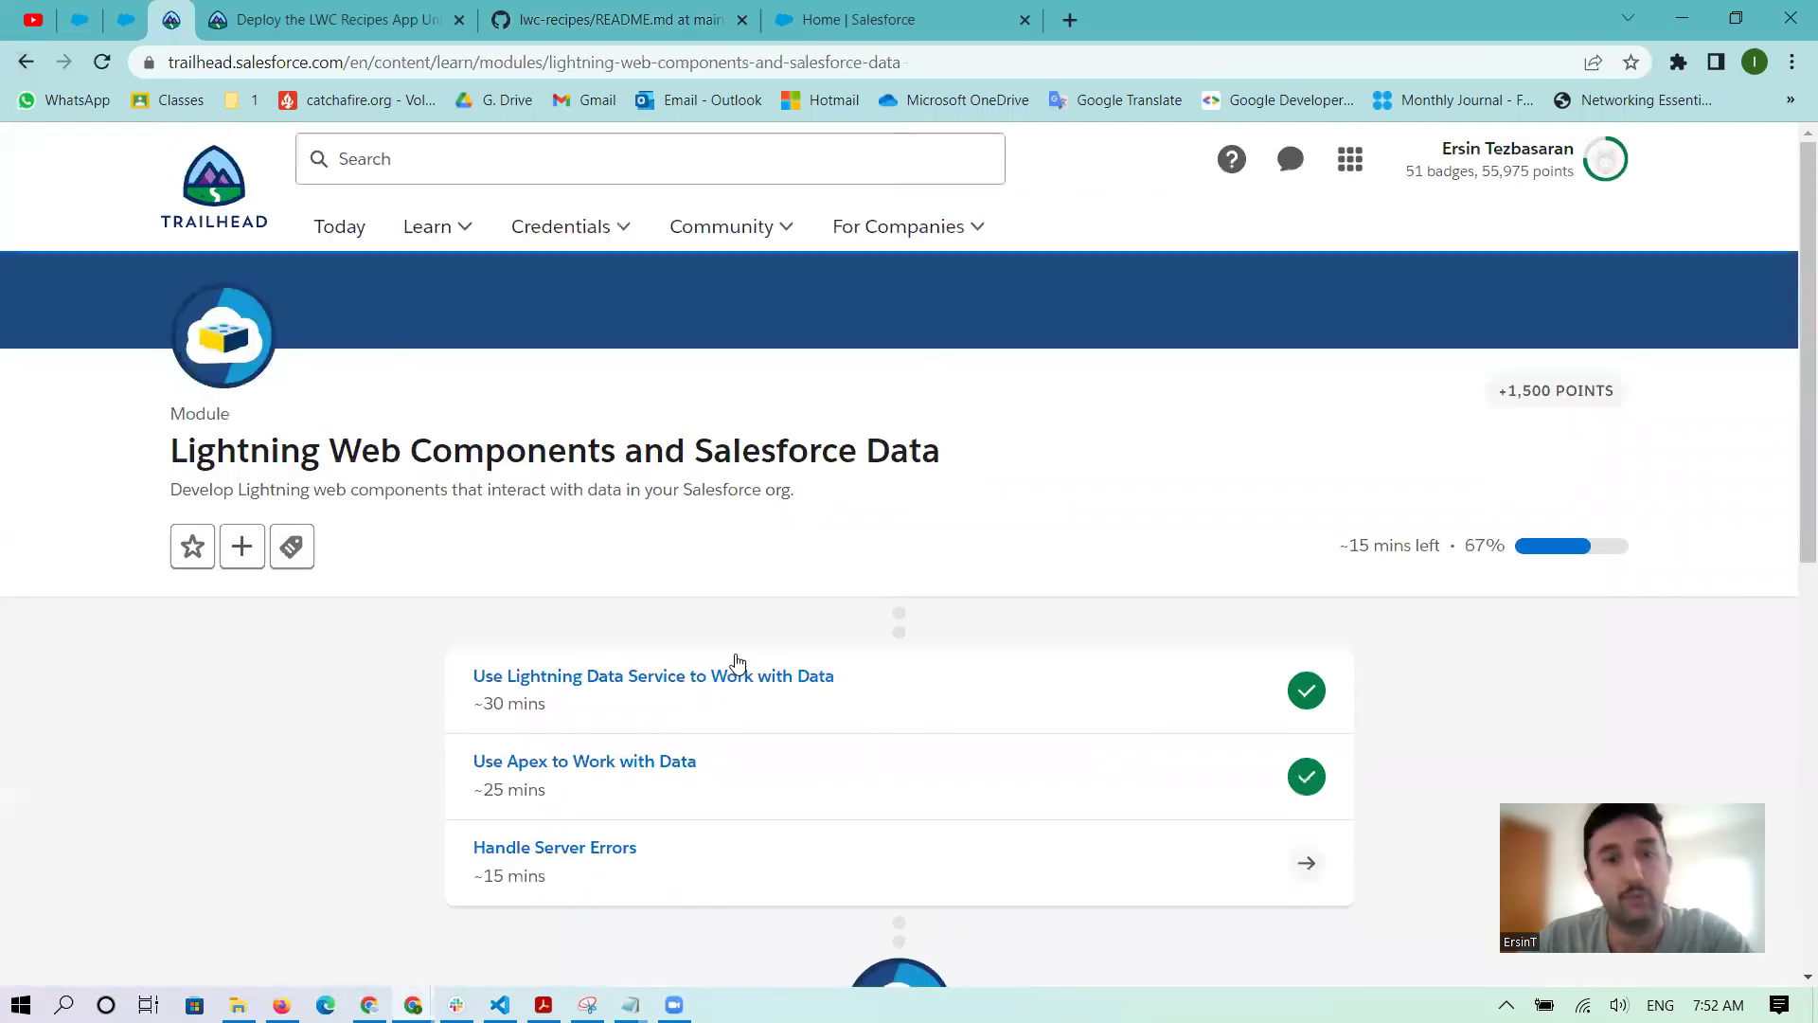
left_click(524, 851)
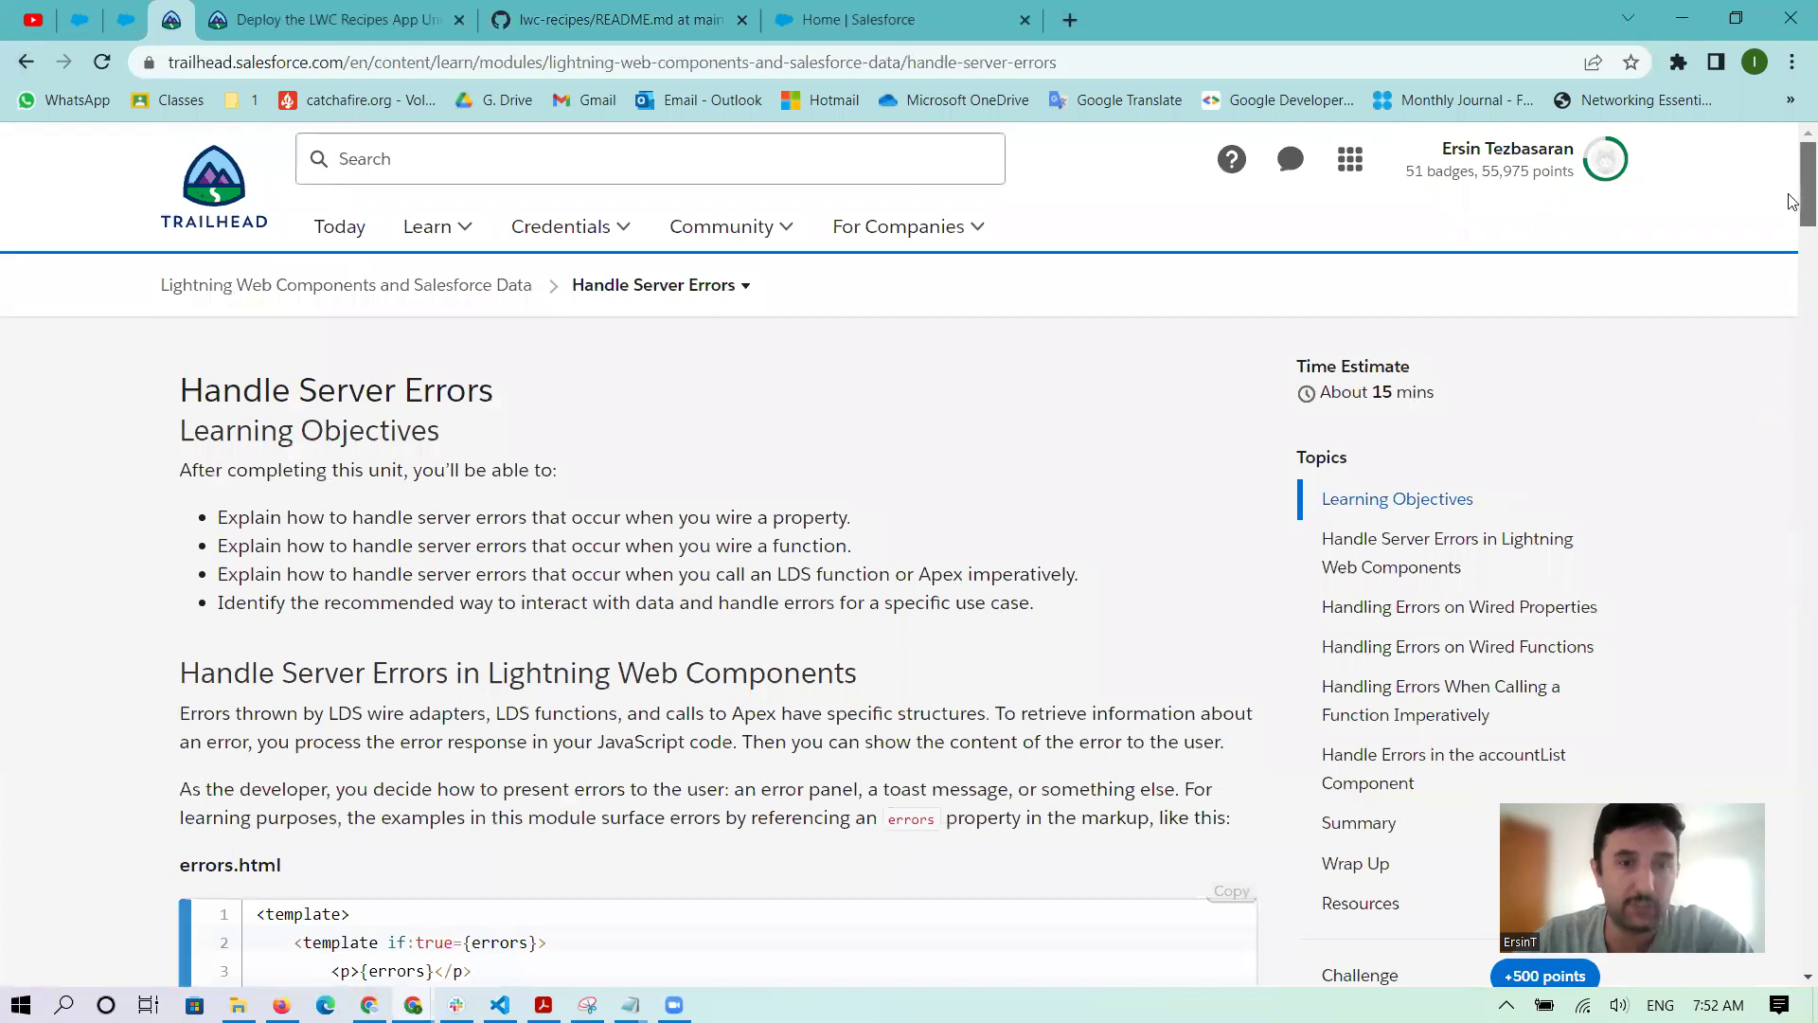
scroll(1792, 237, "down", 7)
scroll(1793, 317, "down", 20)
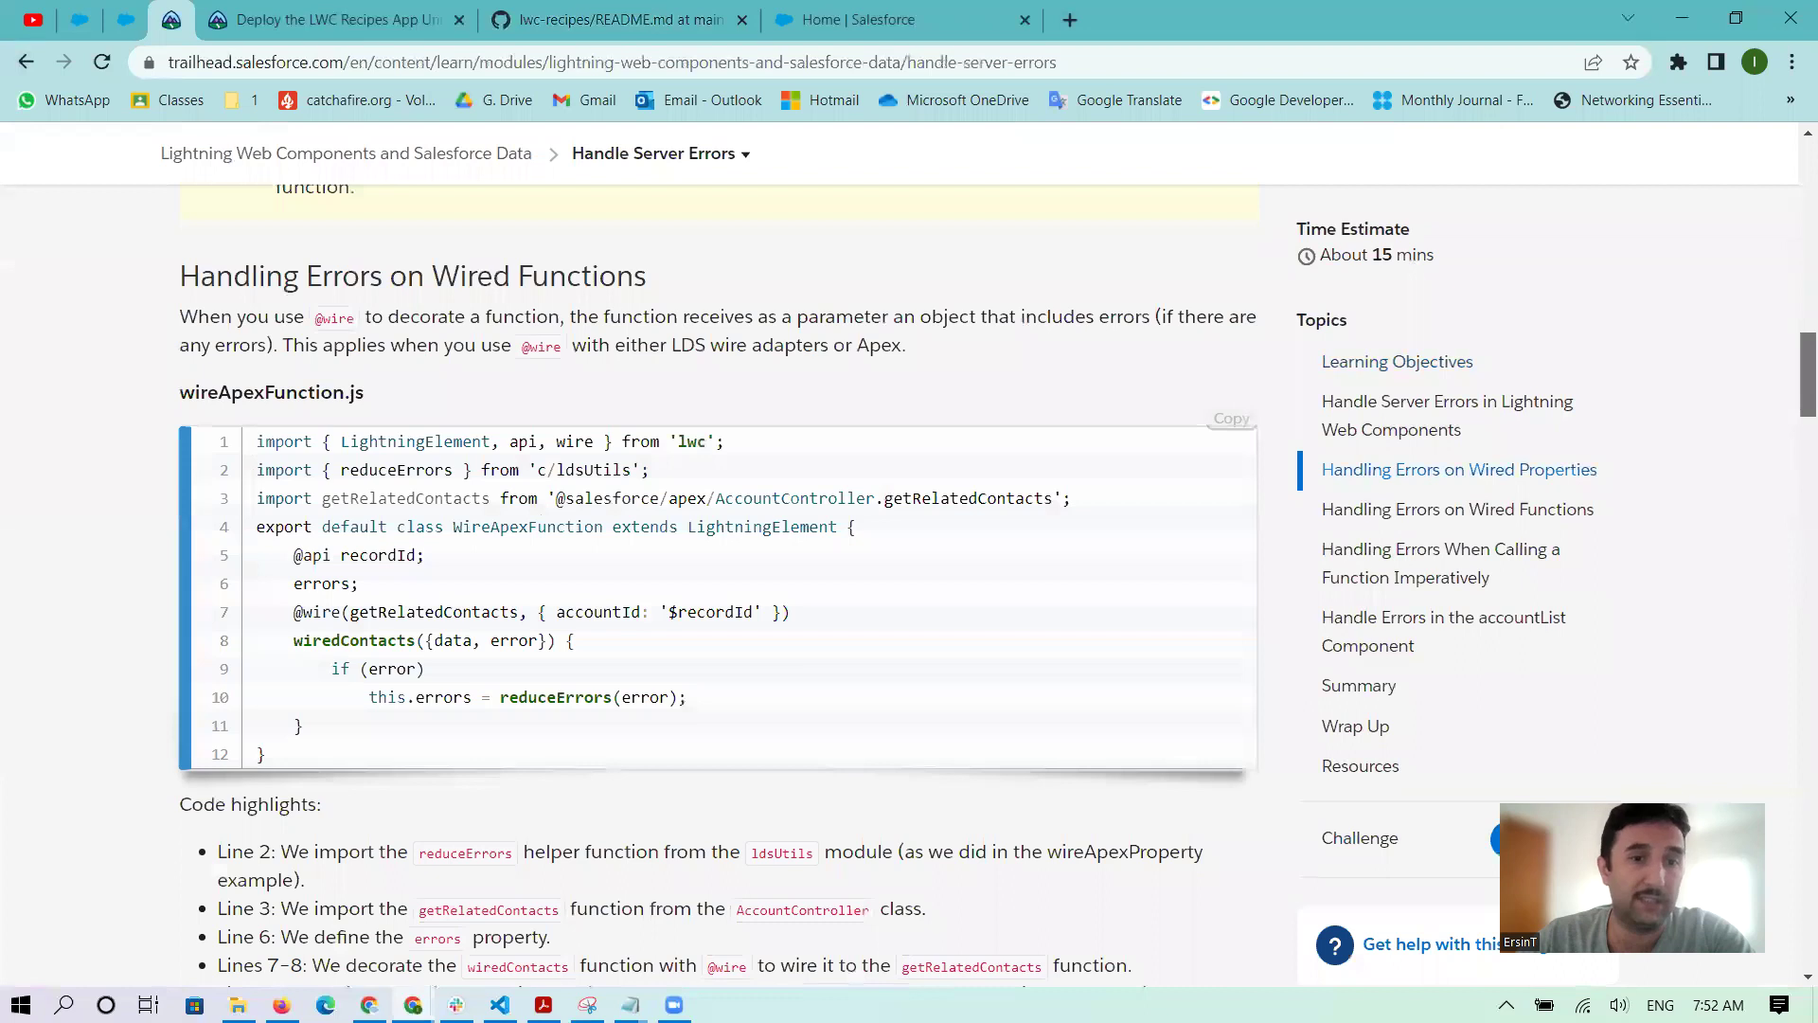
scroll(790, 531, "down", 20)
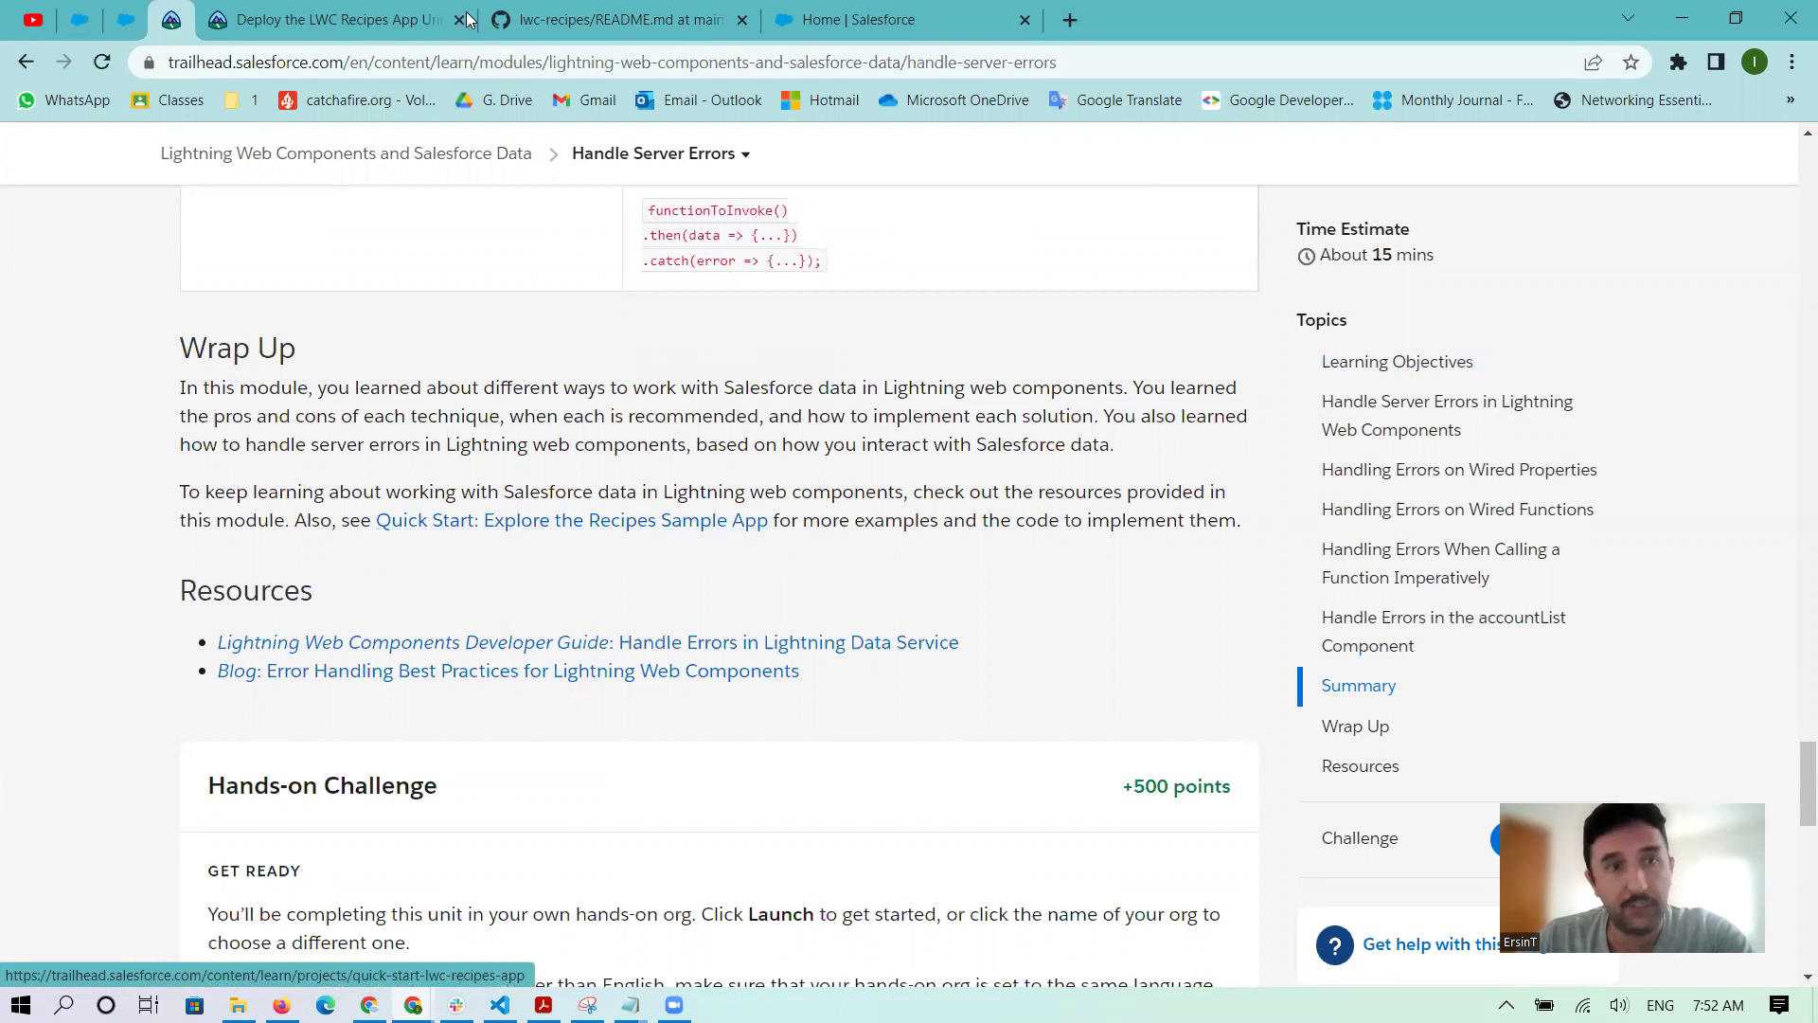
- Go to the Deploy the LWC Recipes App project and scroll to its Deploy the App instructions
left_click(355, 23)
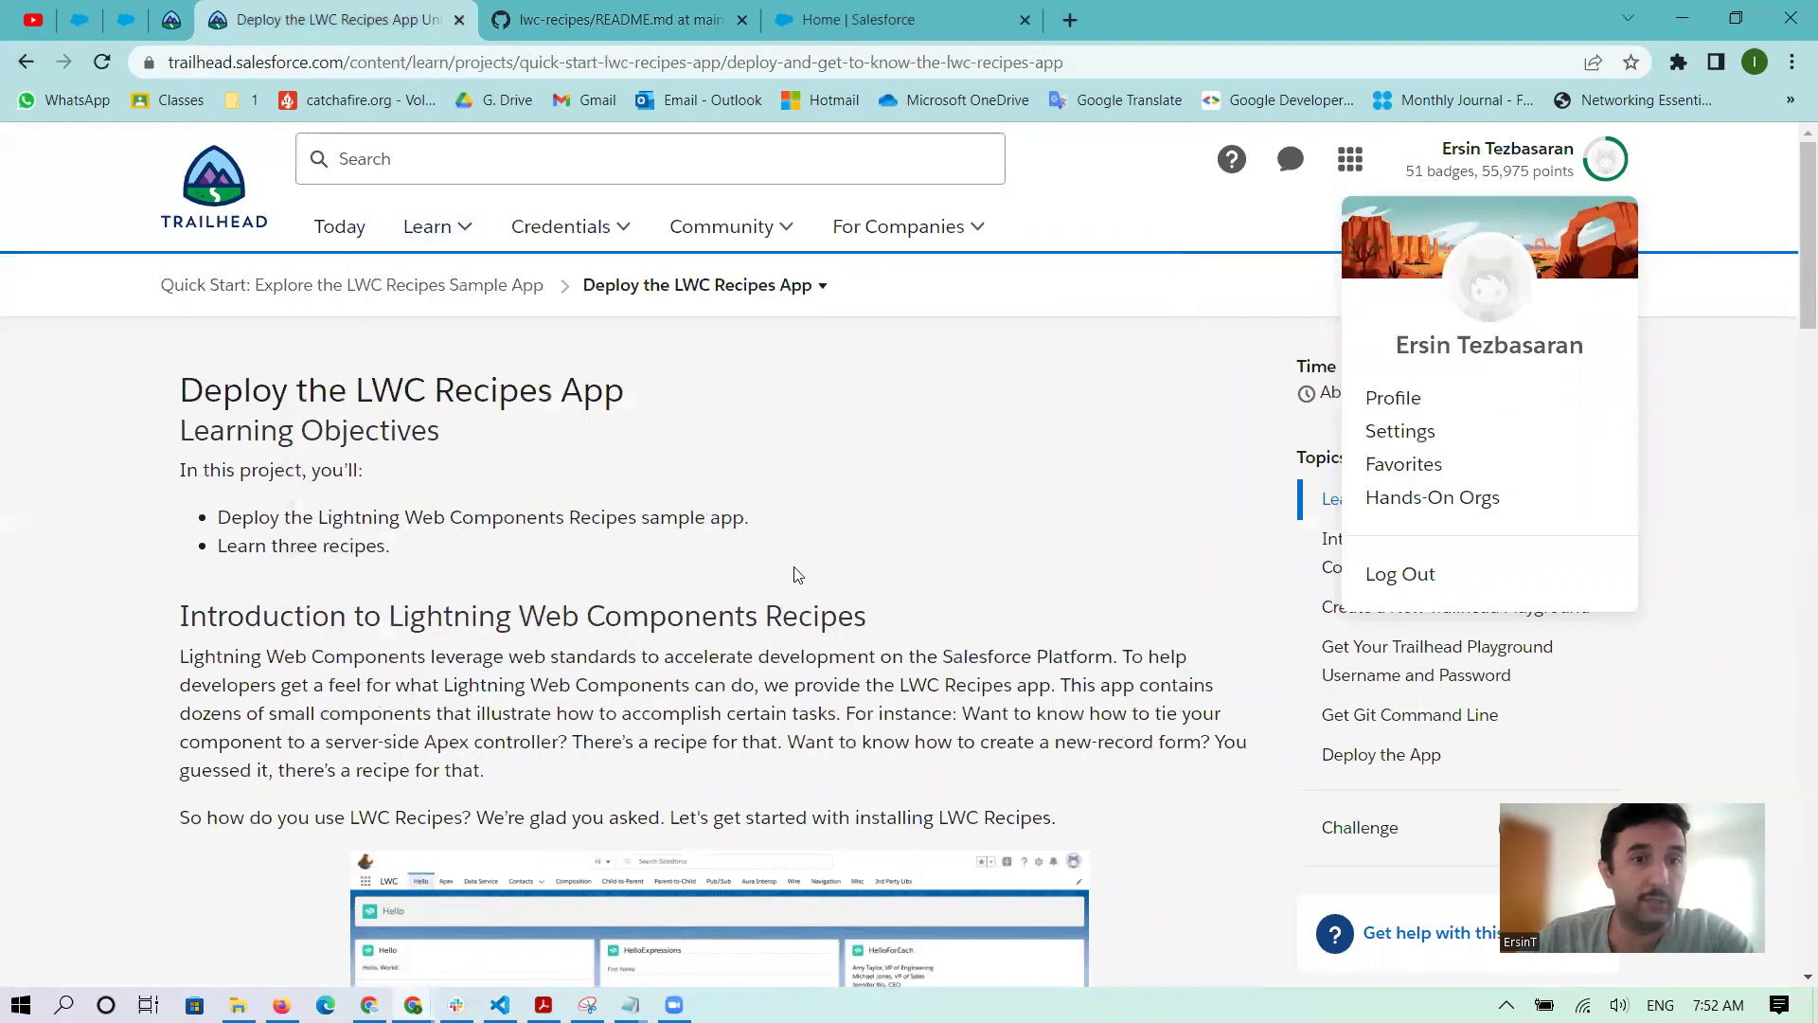
scroll(774, 592, "down", 2)
scroll(773, 592, "down", 5)
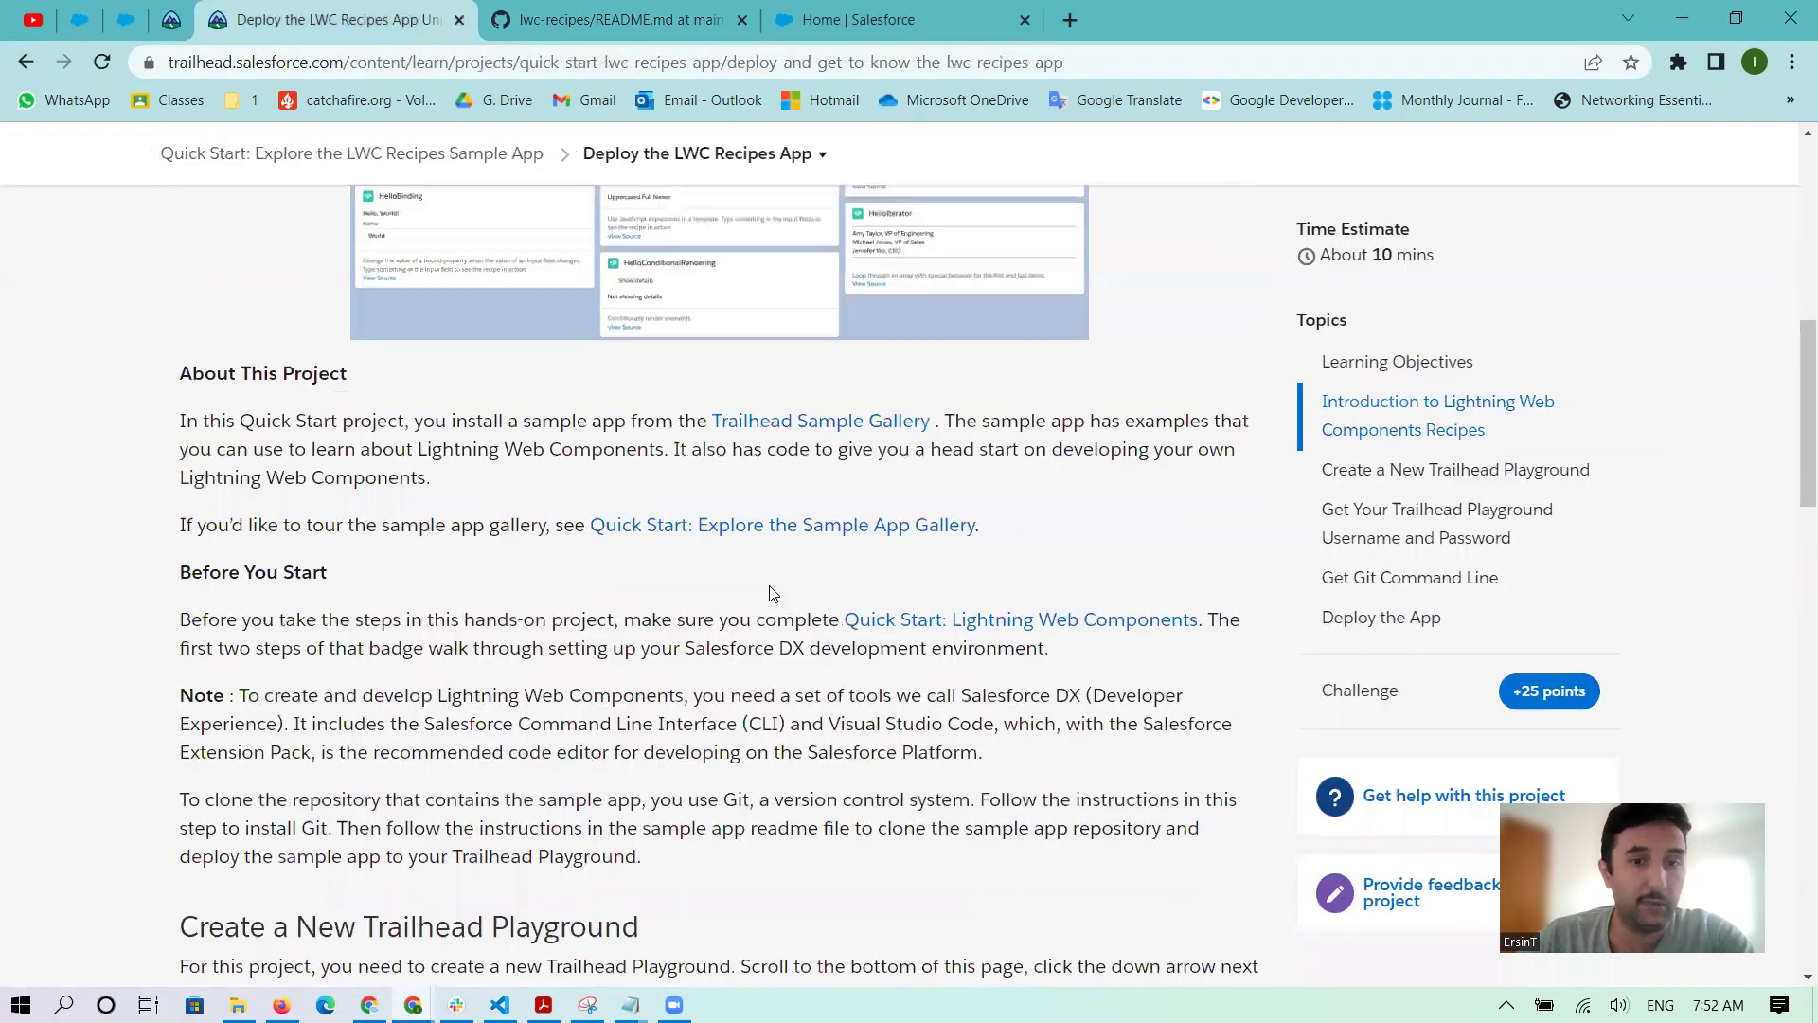
scroll(988, 645, "down", 4)
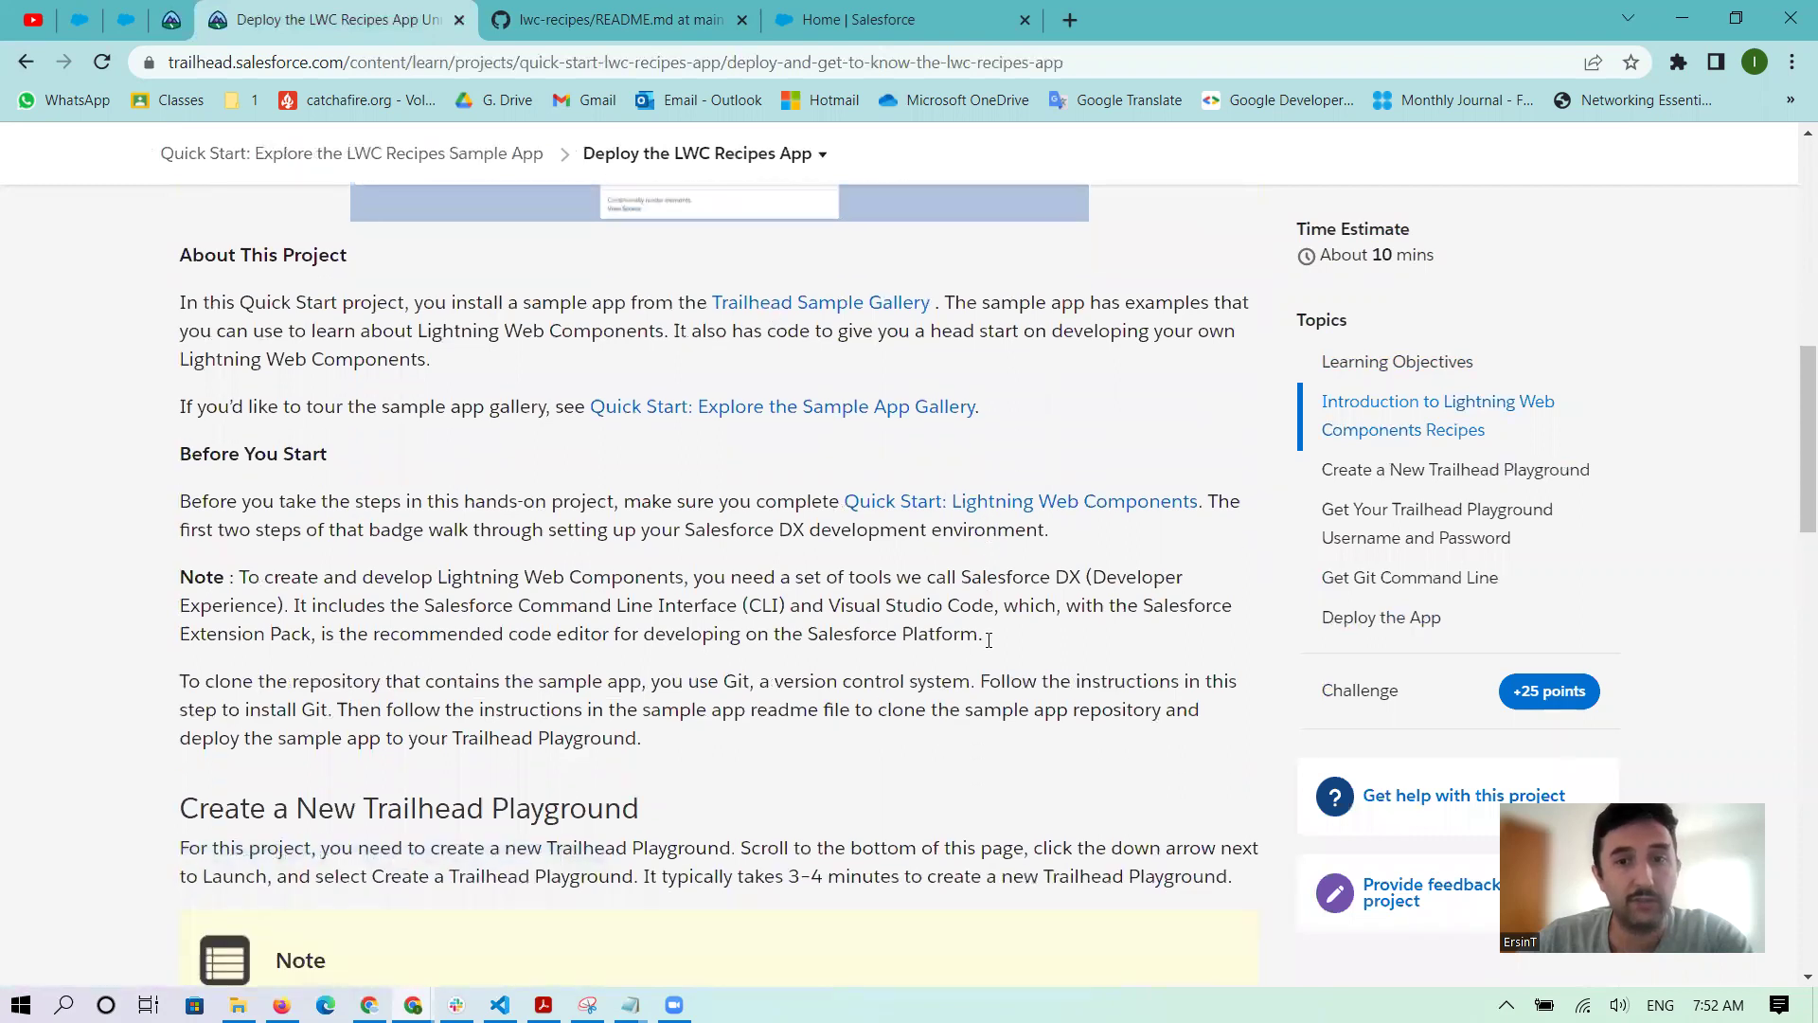
scroll(988, 645, "down", 5)
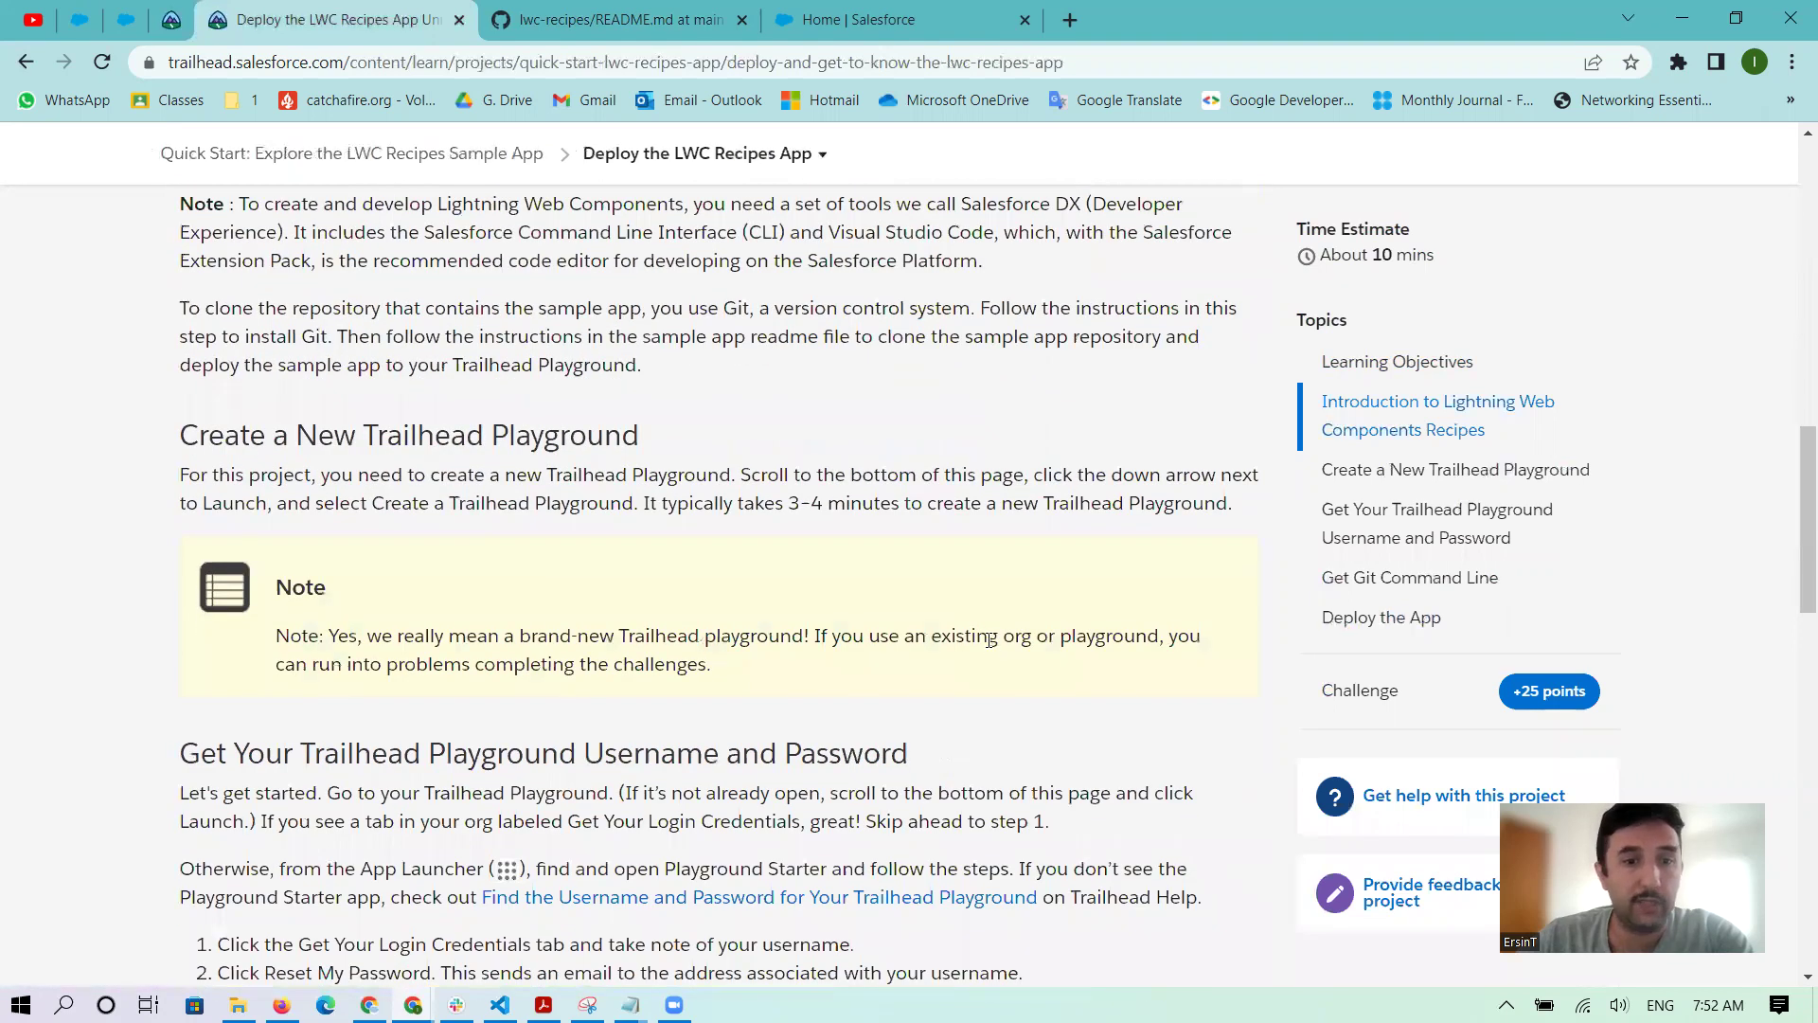
scroll(990, 646, "down", 5)
scroll(987, 645, "up", 1)
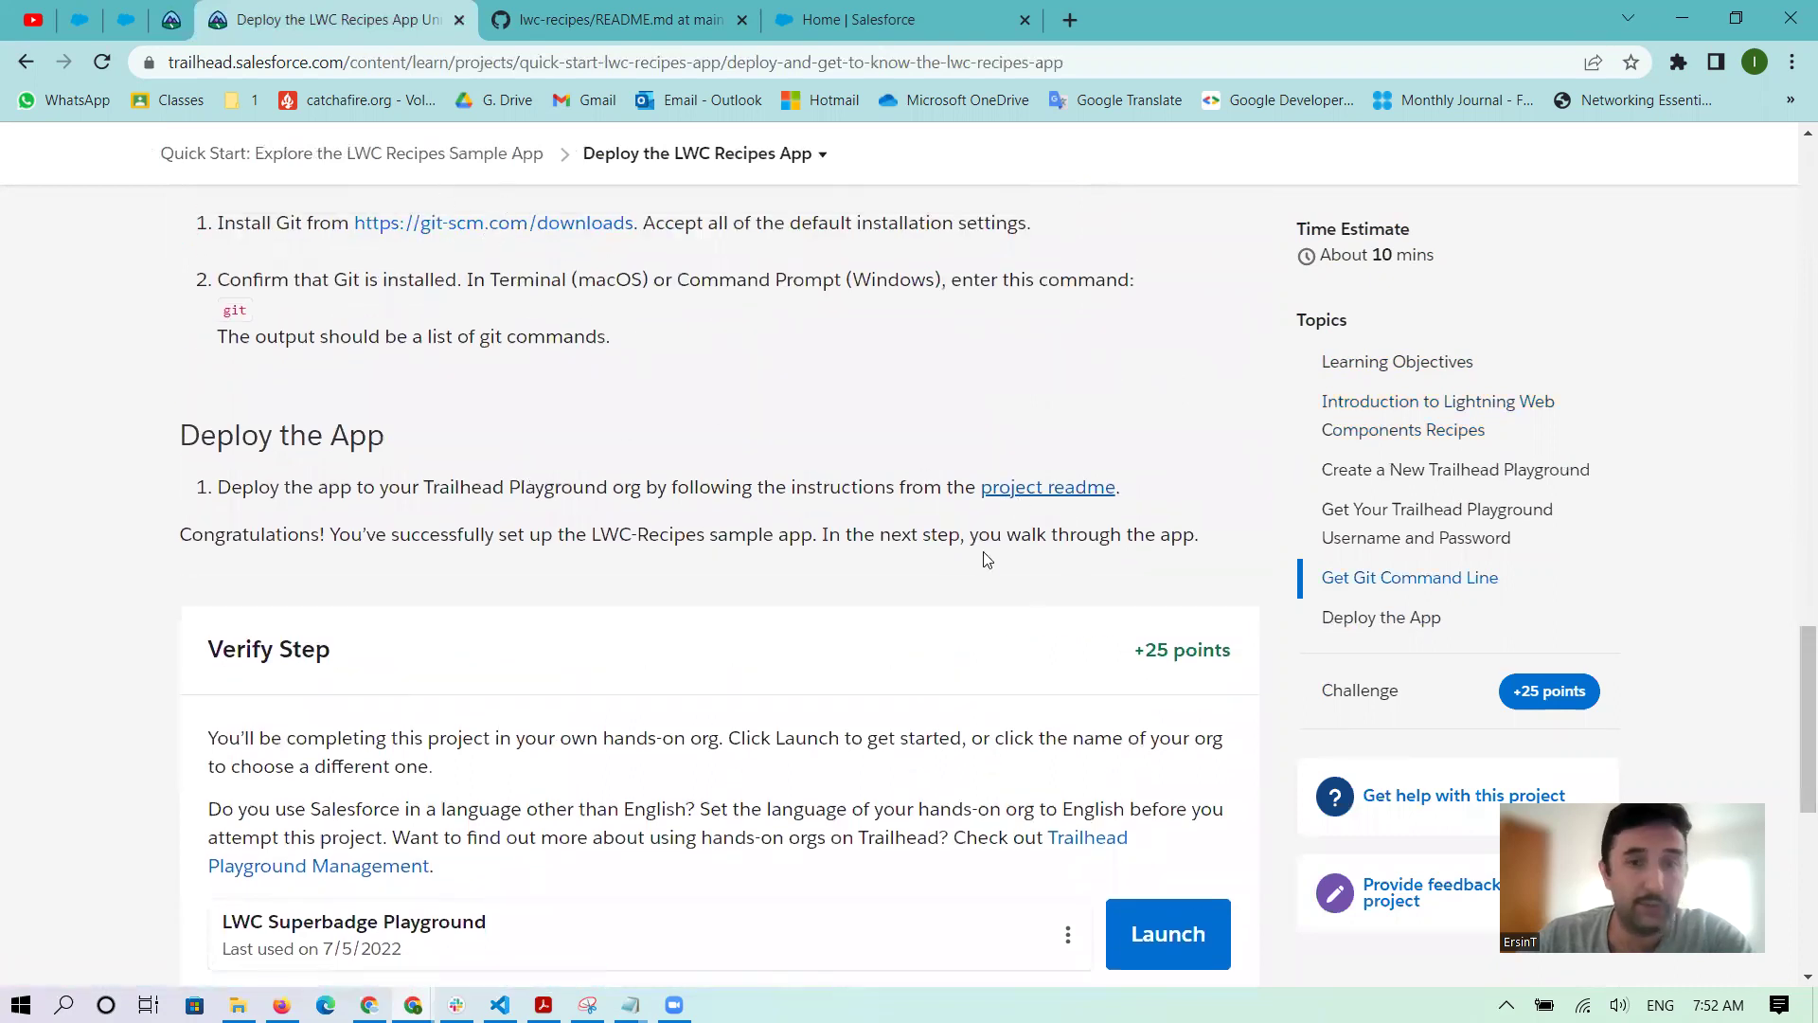
- Switch to the lwc-recipes README and browse its org installation sections
left_click(608, 21)
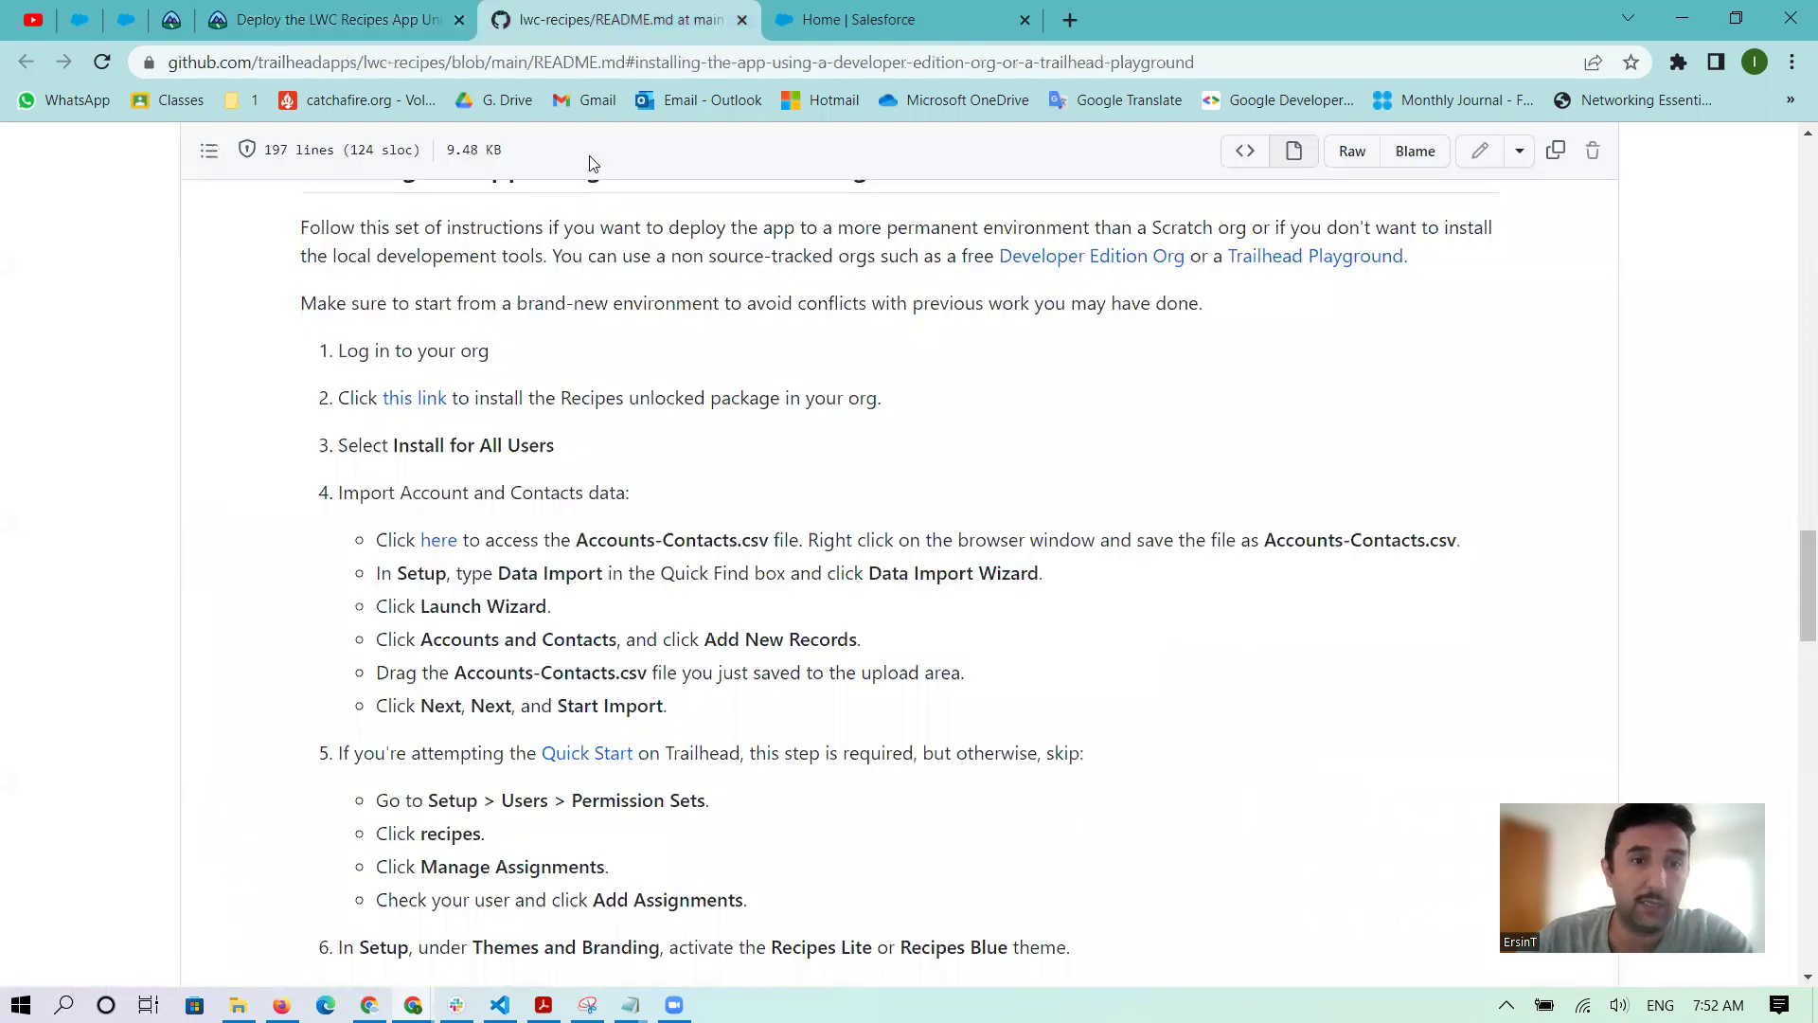
scroll(837, 582, "down", 9)
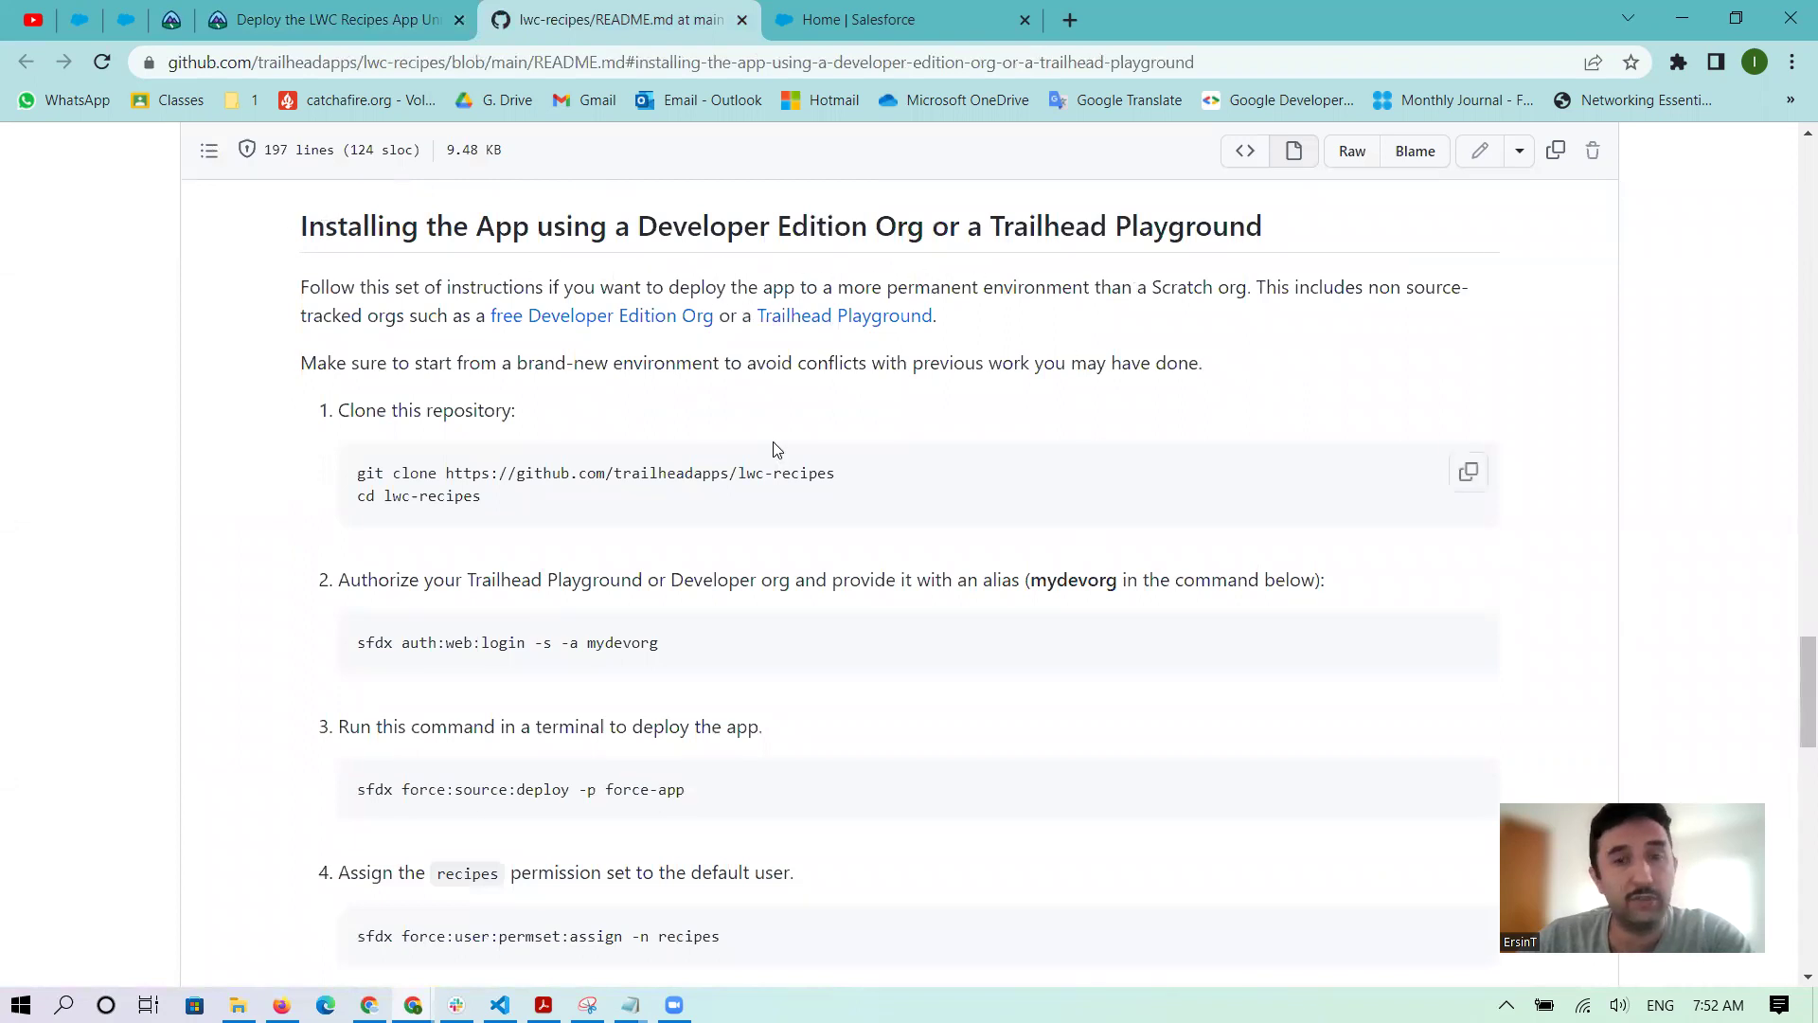
scroll(765, 558, "up", 8)
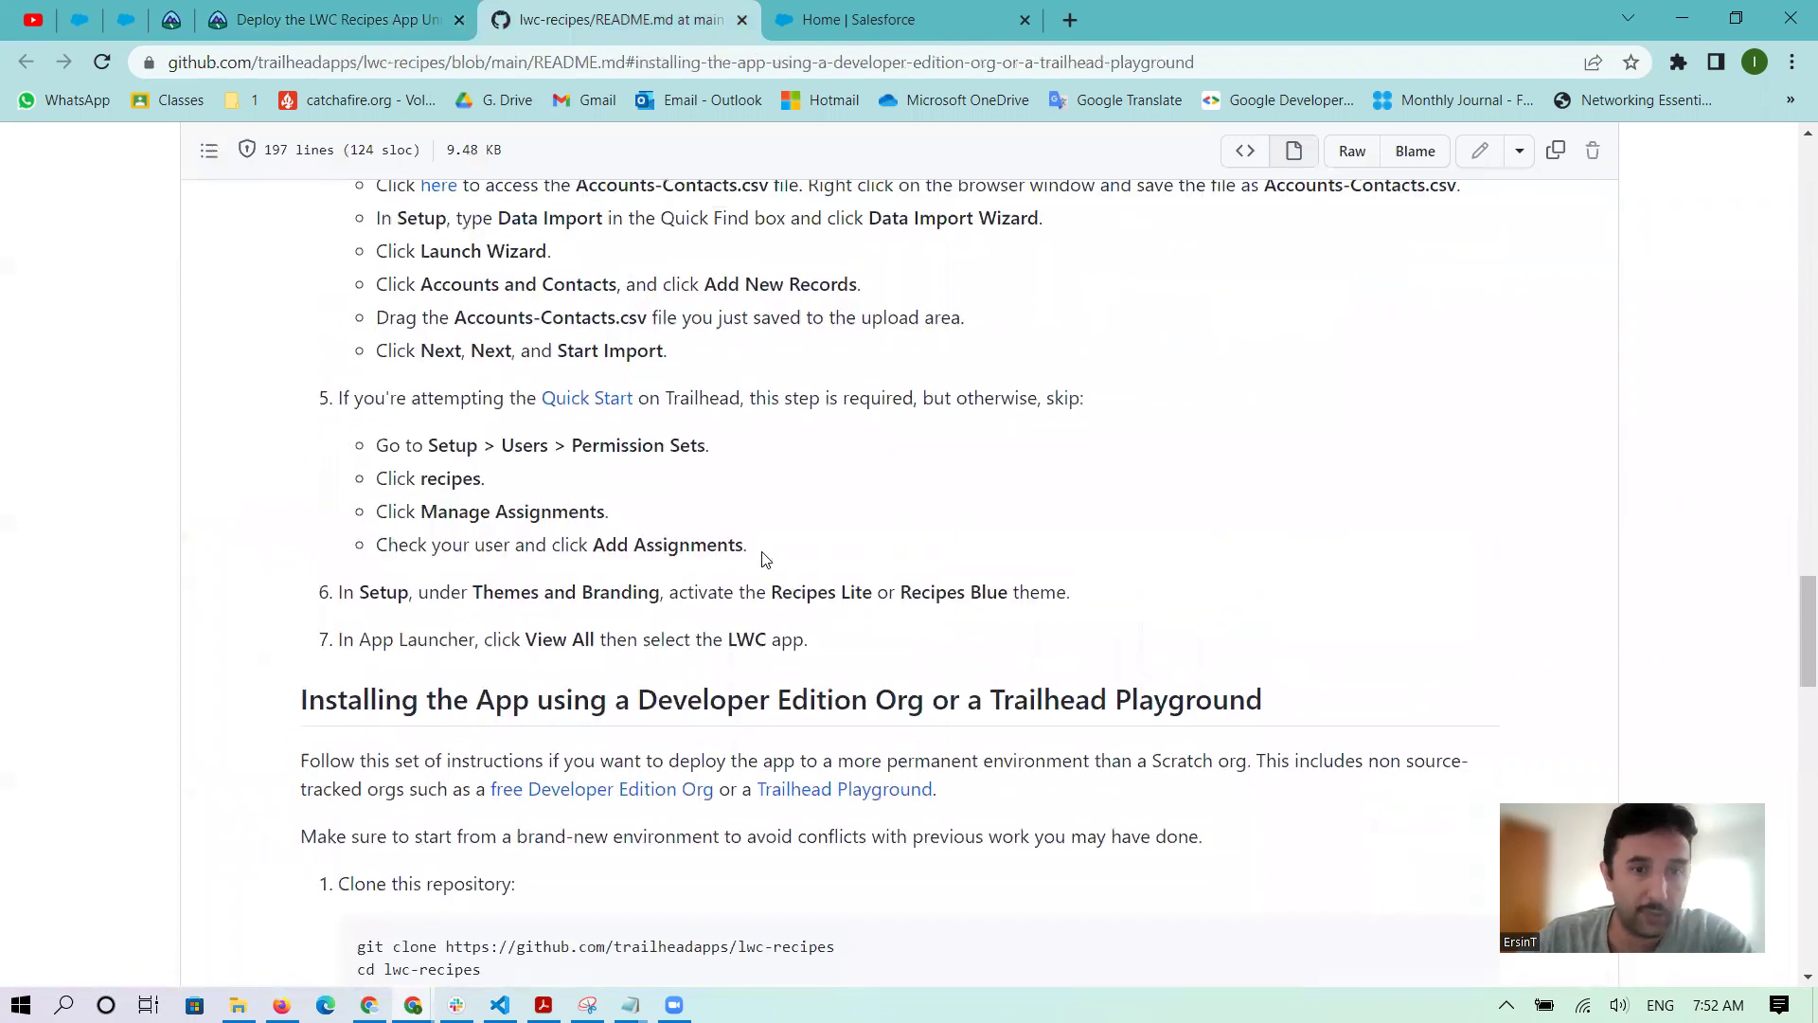
scroll(764, 552, "up", 1)
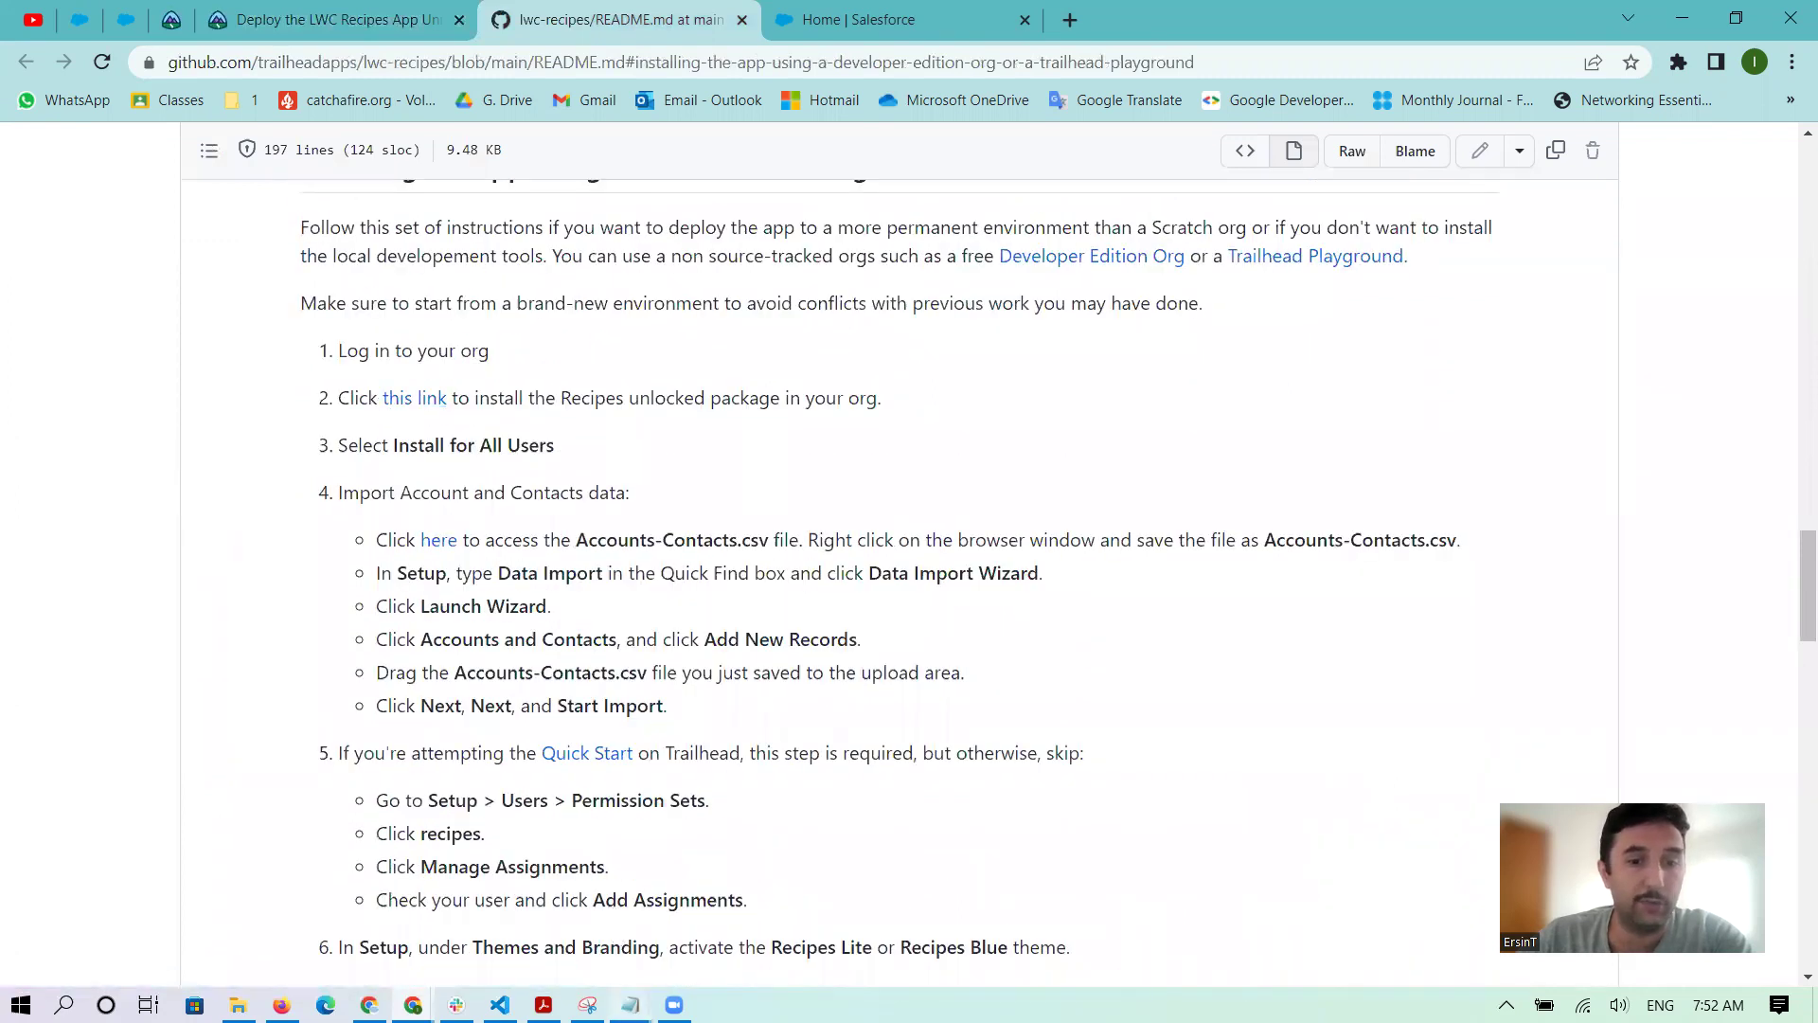
- Bring up the LWCRecipes installation link notes beside the README, review the install URL, then minimize Notepad
mouse_move(630, 1004)
left_click(712, 946)
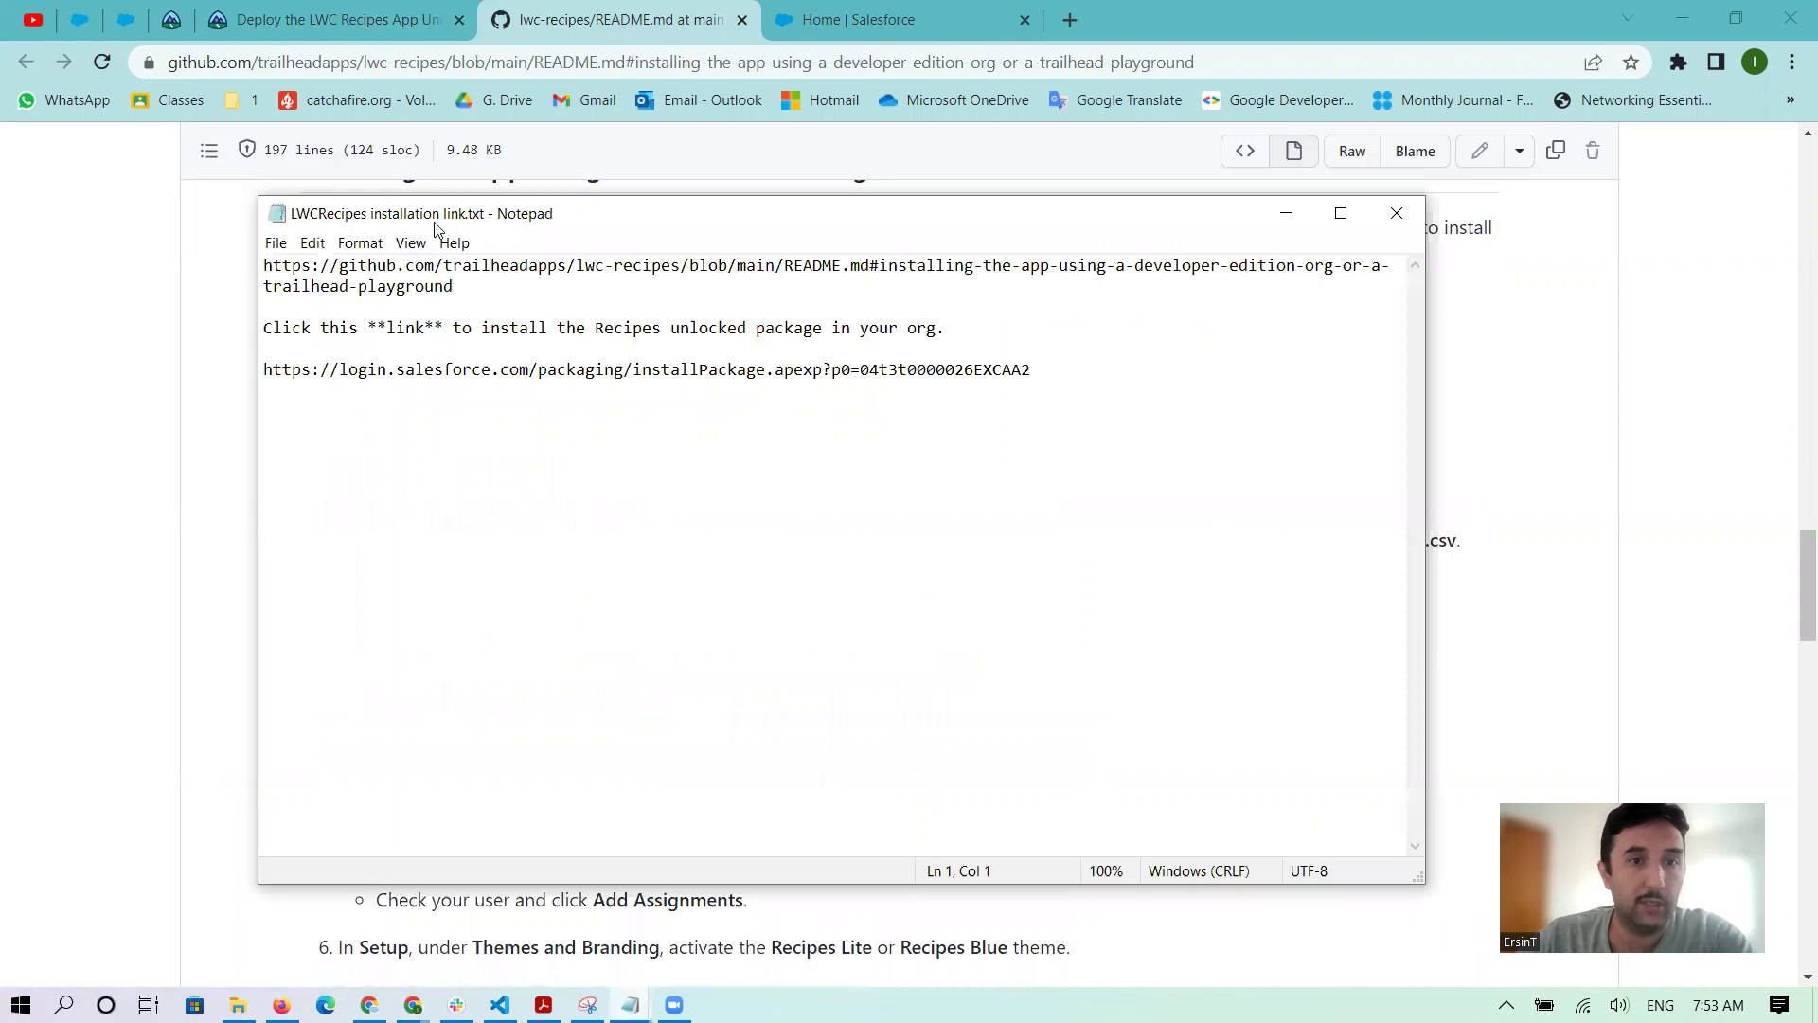
left_click_drag(467, 219, 769, 222)
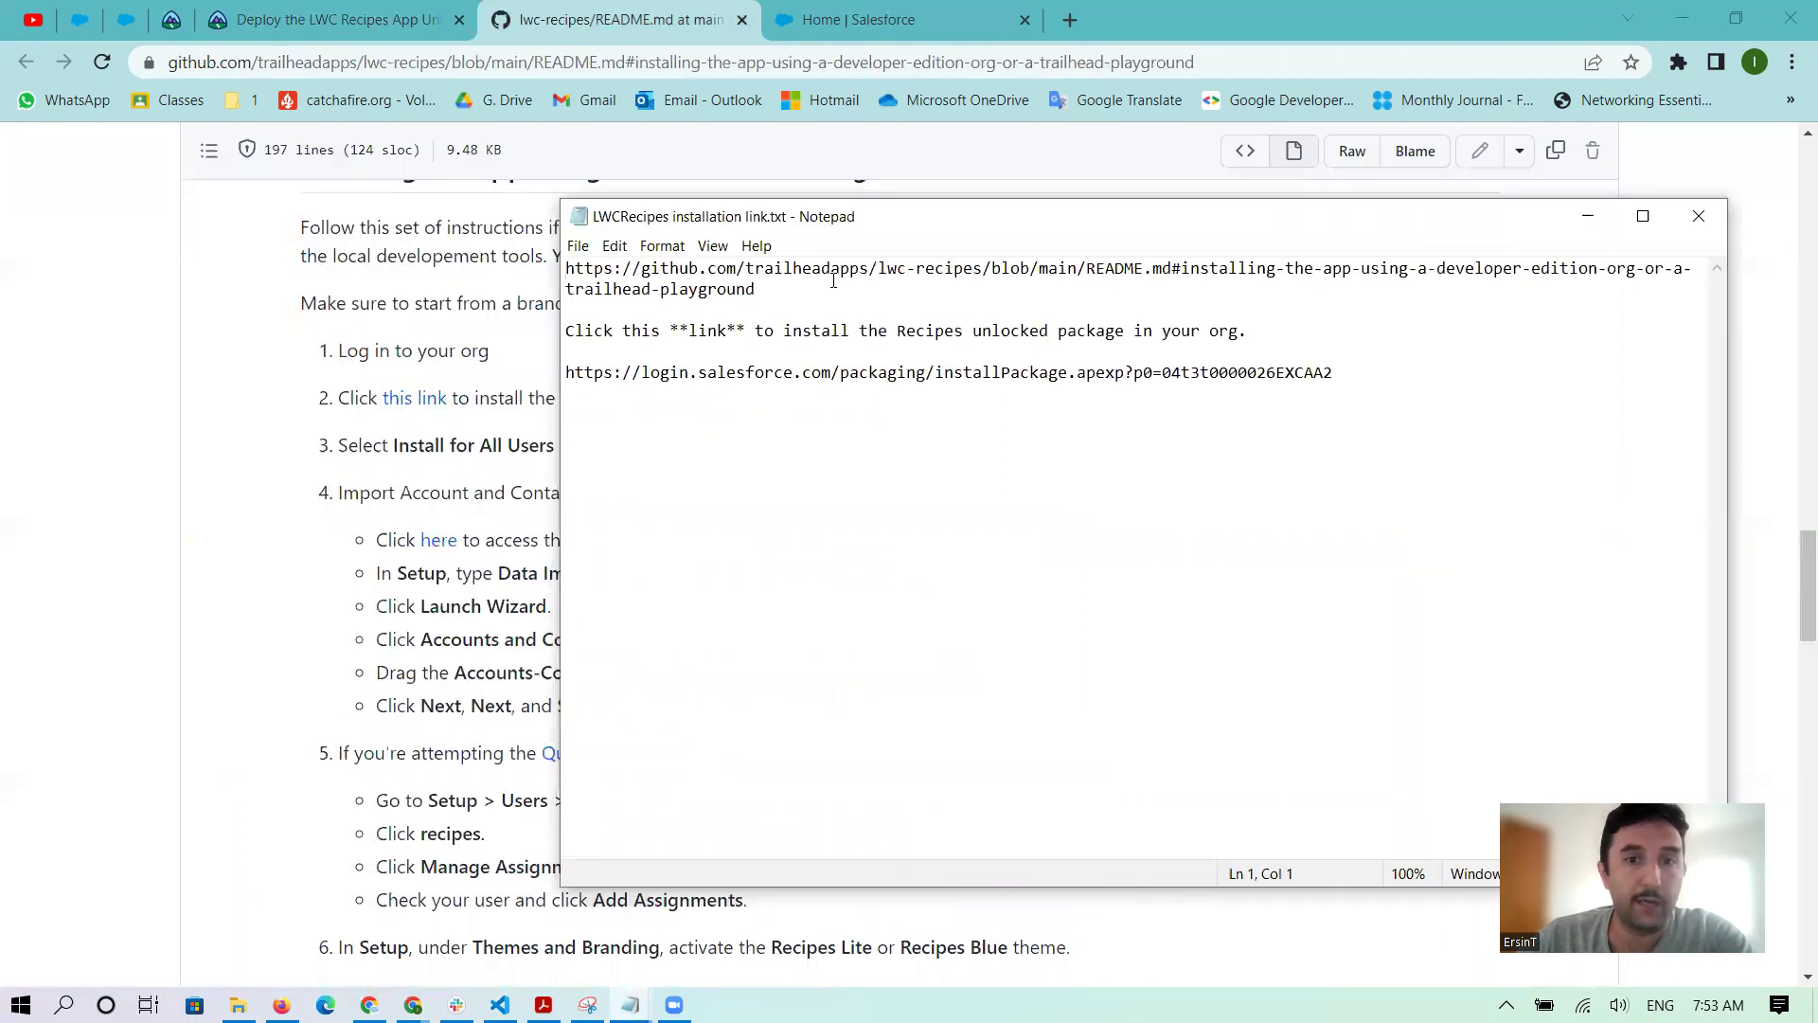
left_click_drag(686, 330, 736, 330)
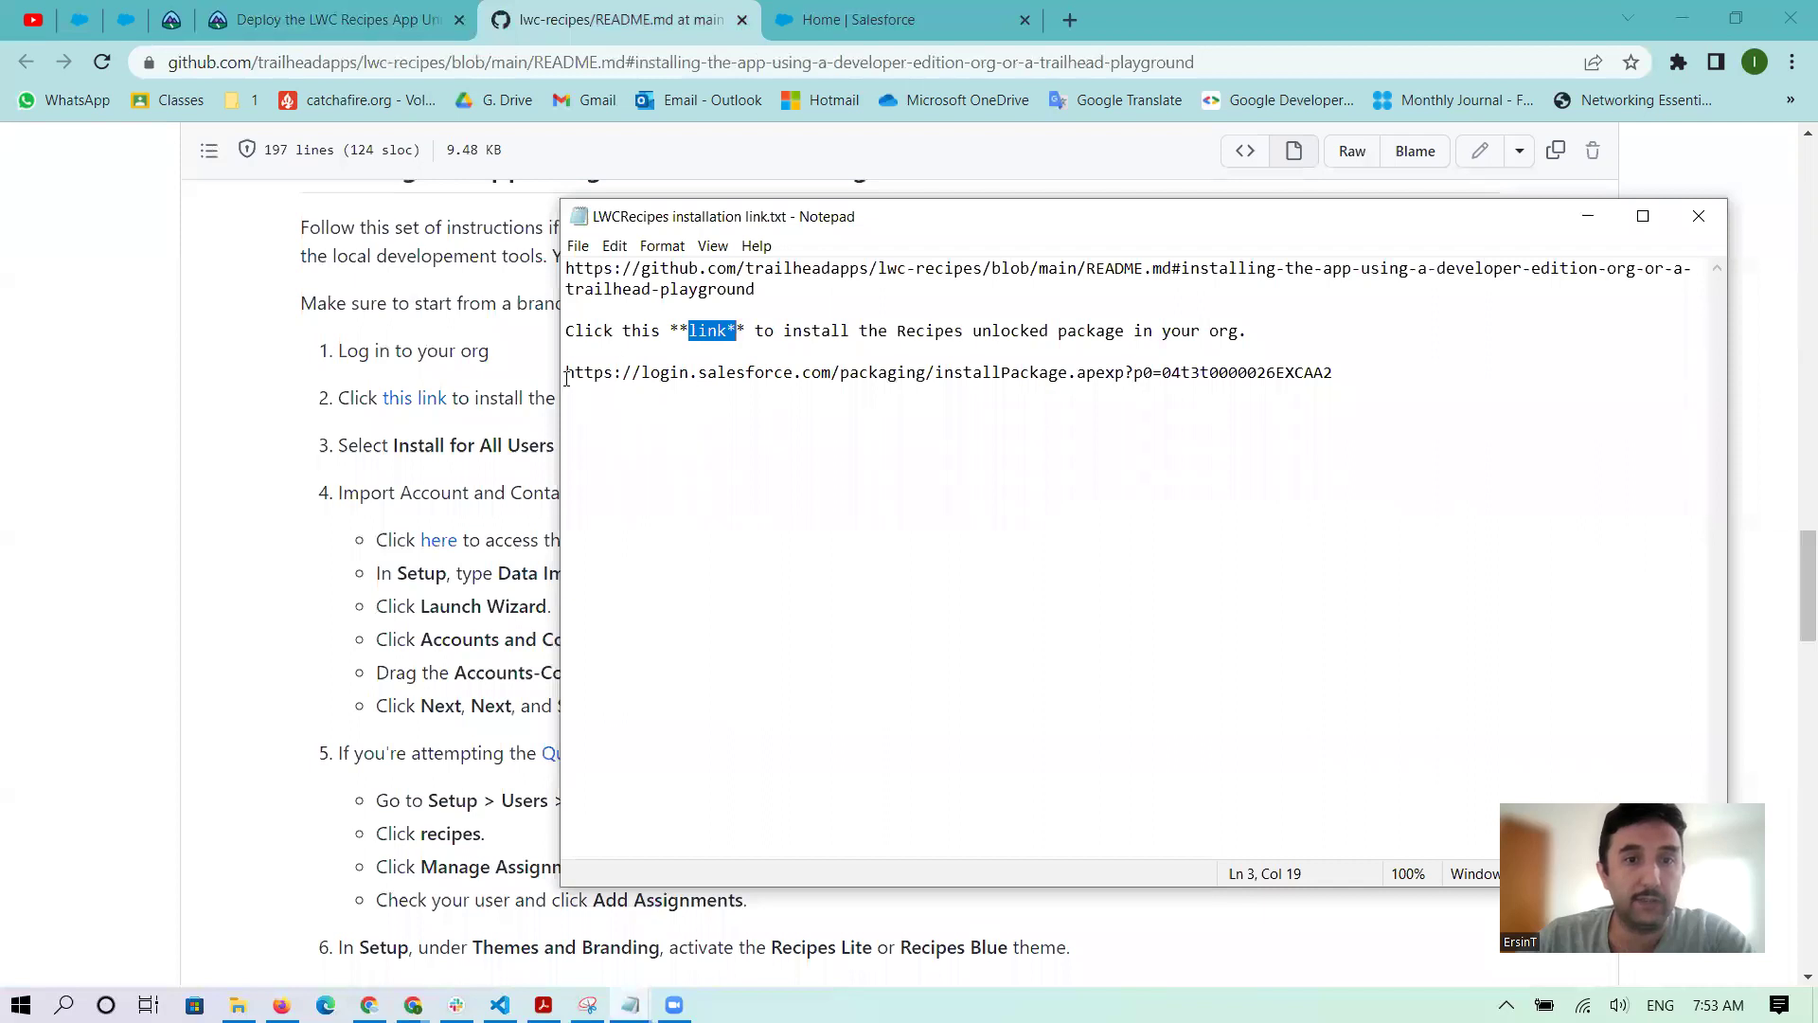
left_click_drag(567, 372, 667, 372)
left_click(754, 372)
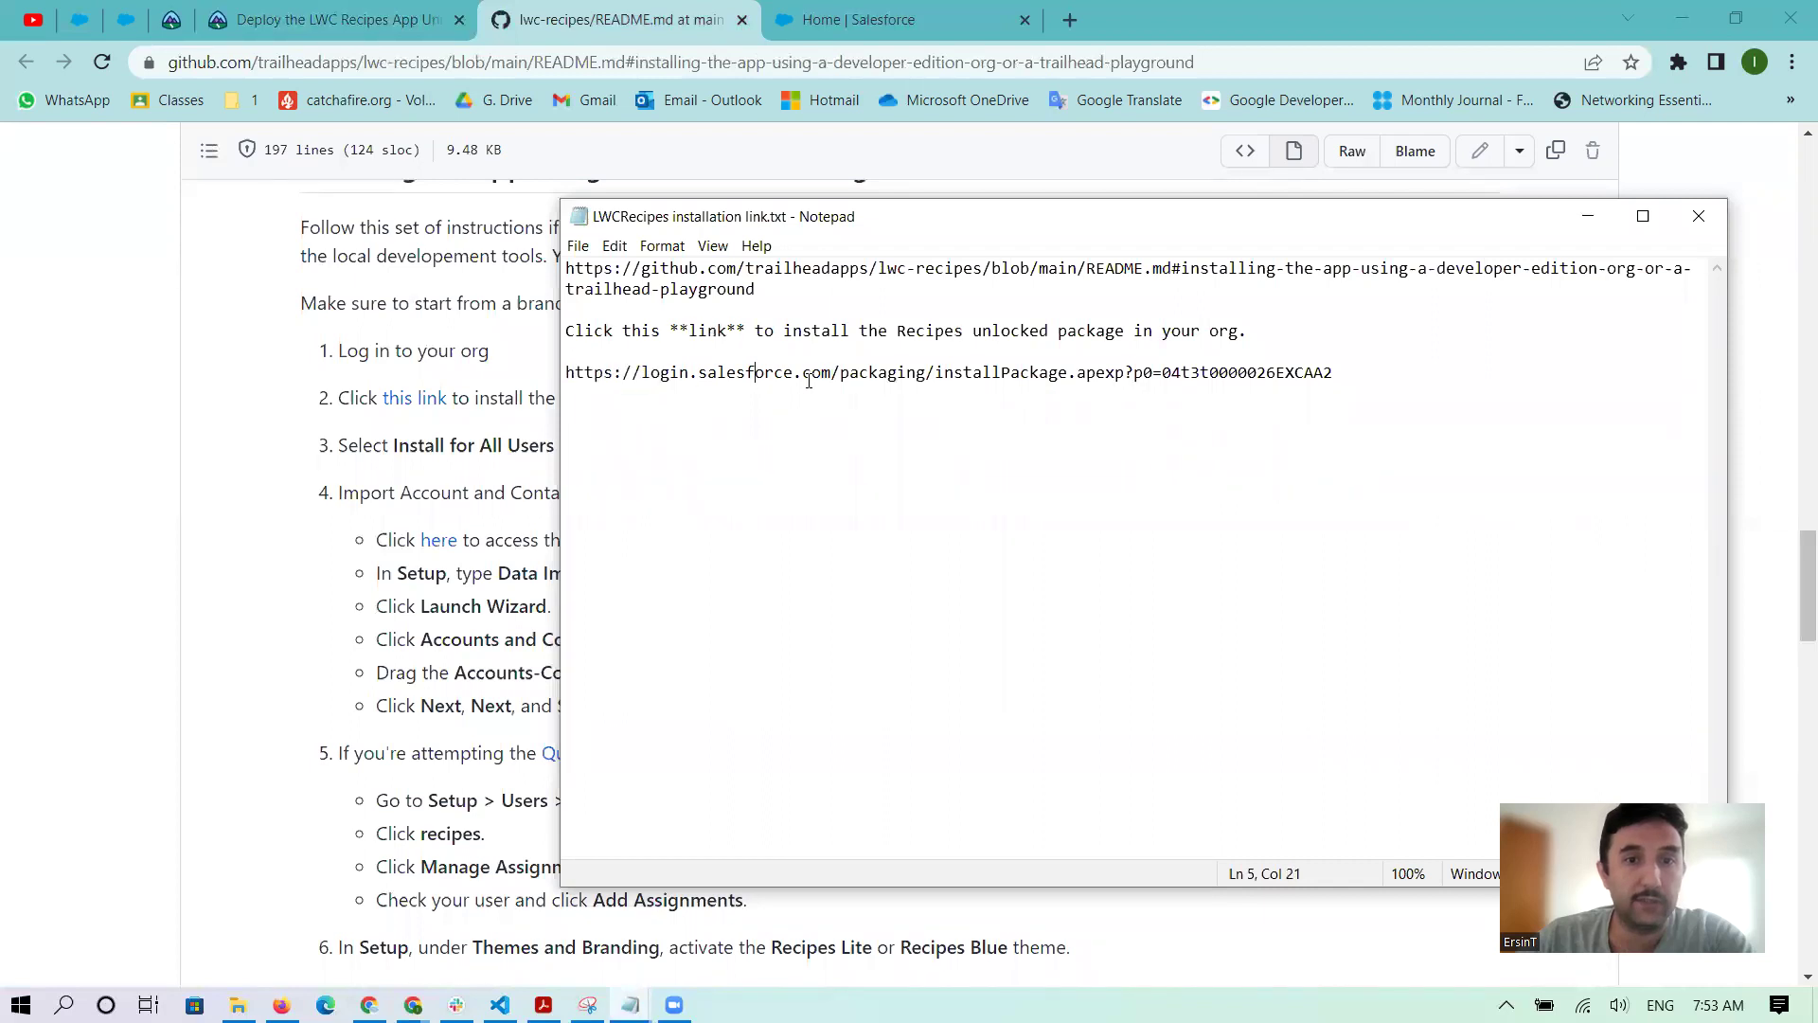
left_click(1589, 218)
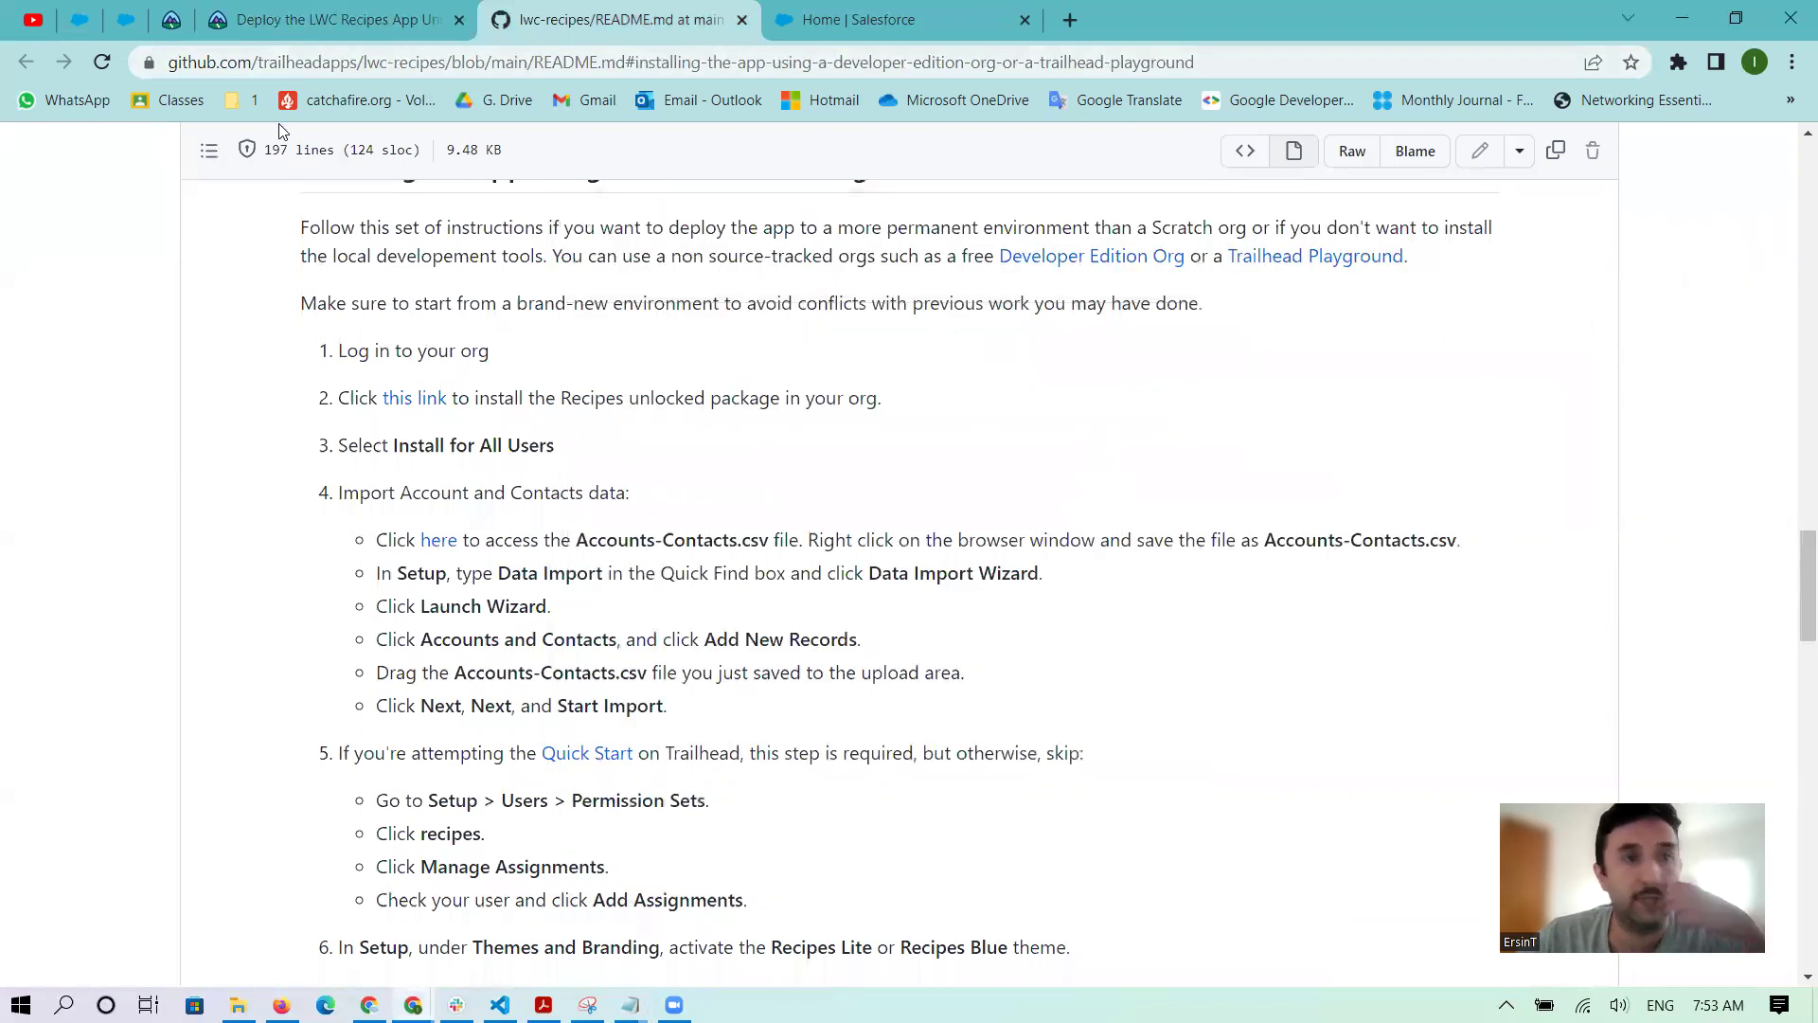
- Open the README's unlocked-package install link in a new tab and close the old Salesforce Home tab
left_click(434, 402)
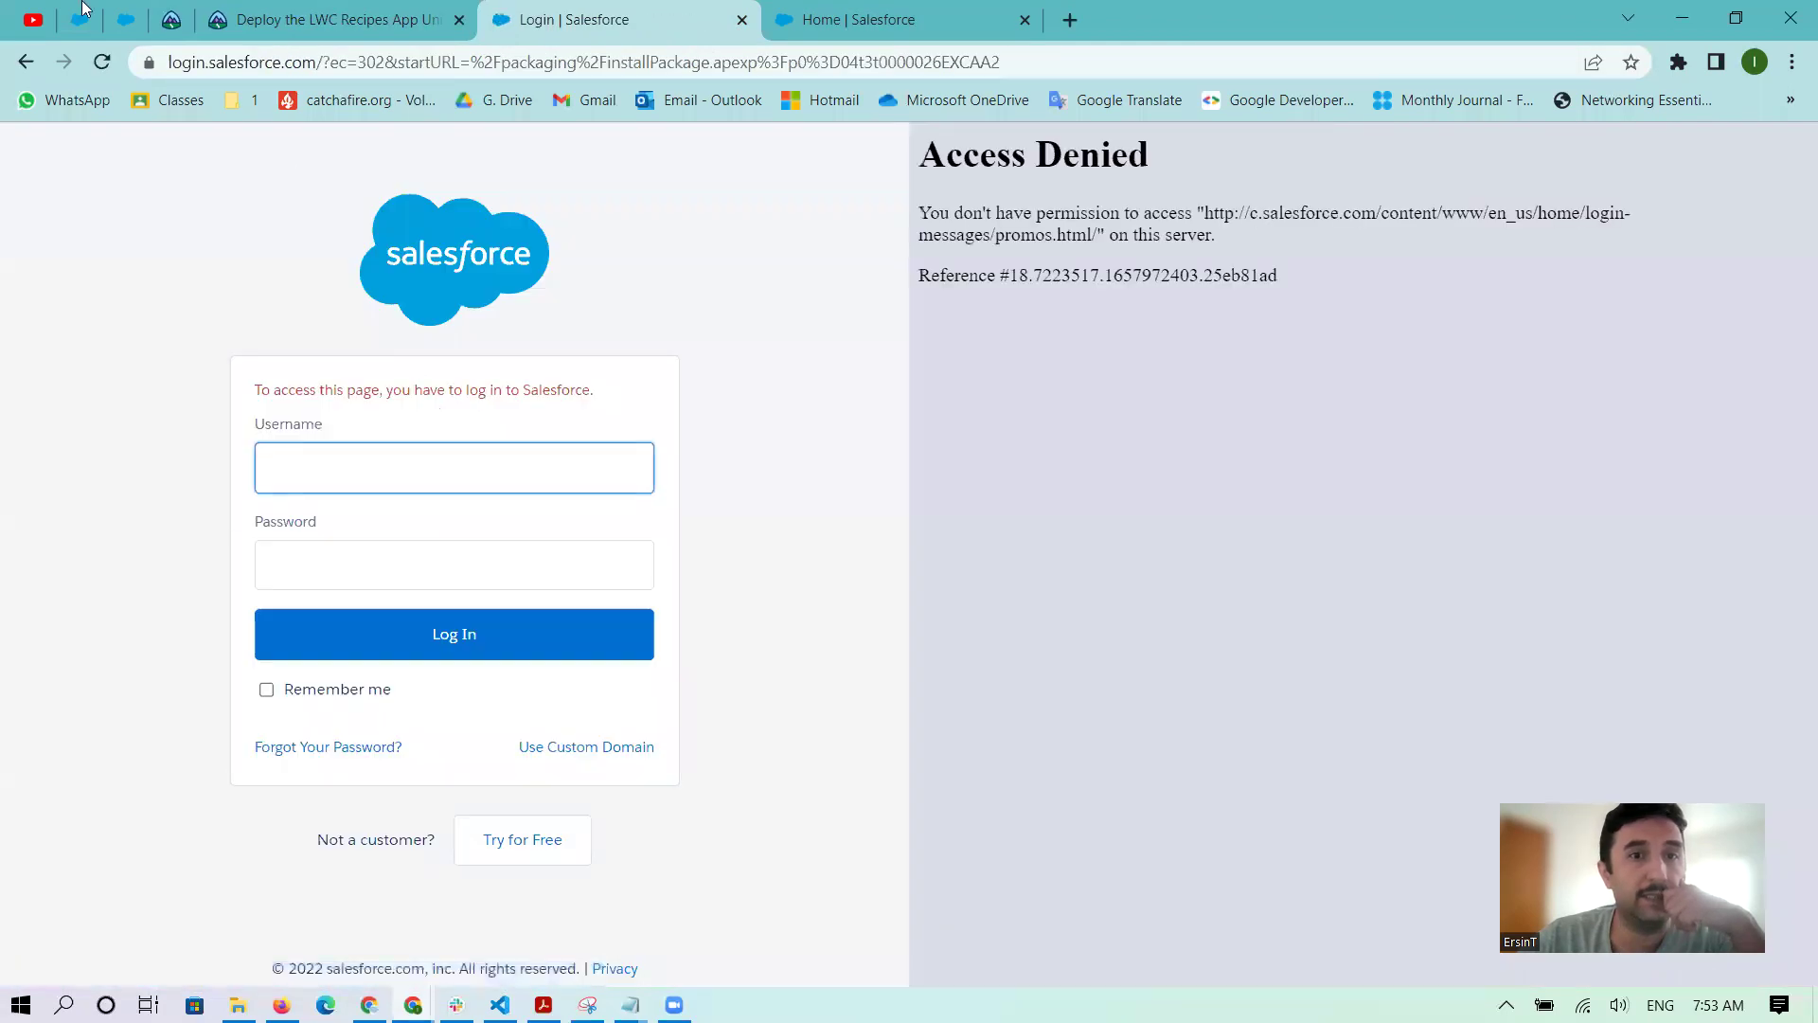
left_click(23, 64)
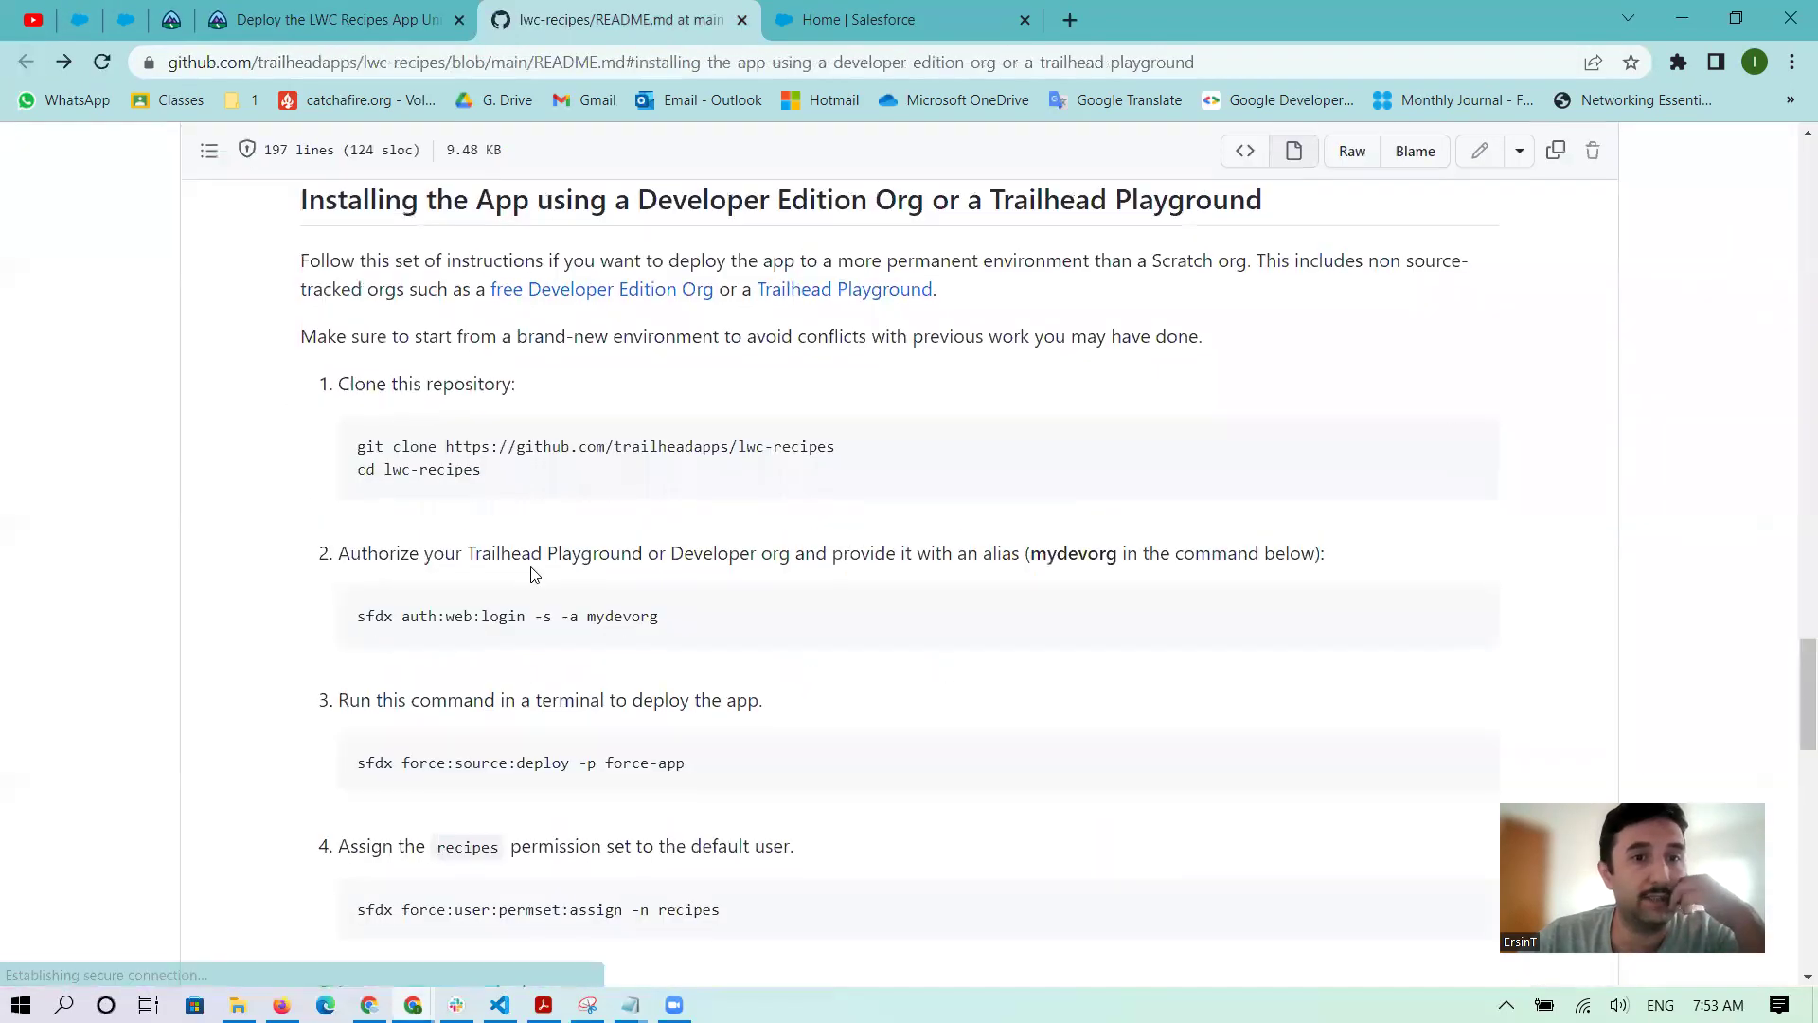
scroll(519, 570, "up", 5)
scroll(455, 568, "up", 5)
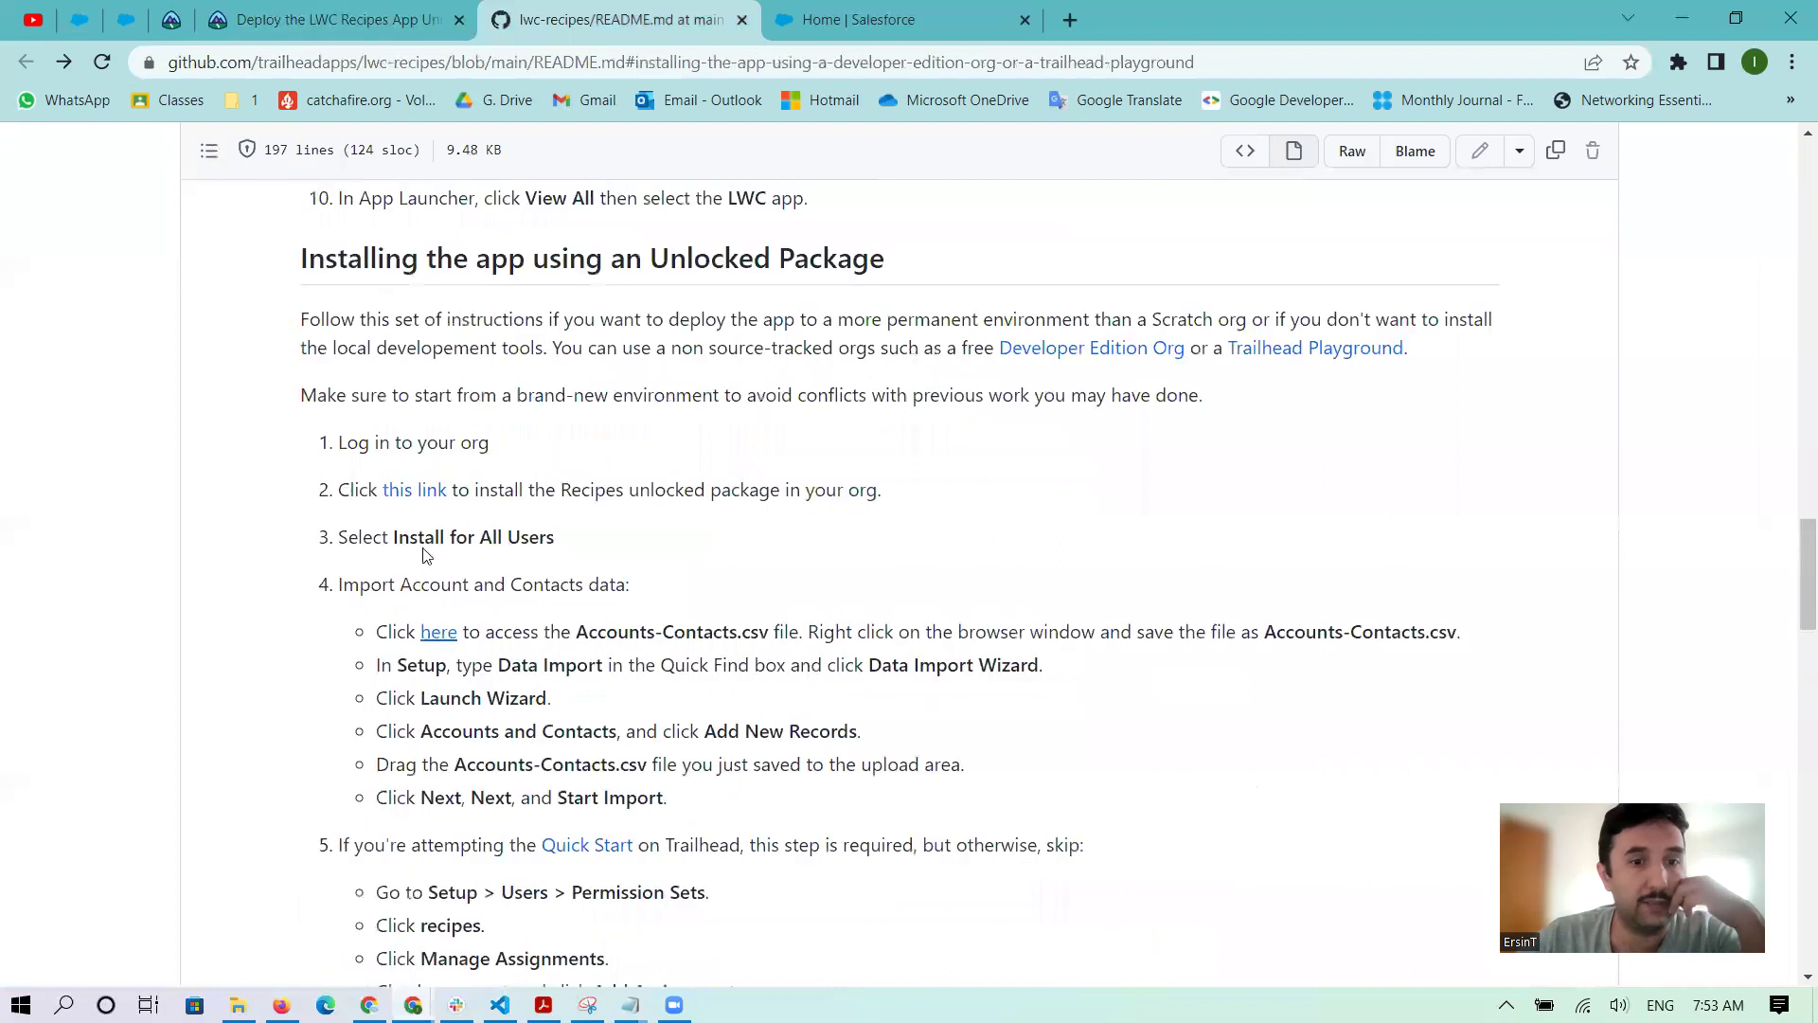
right_click(417, 488)
left_click(450, 498)
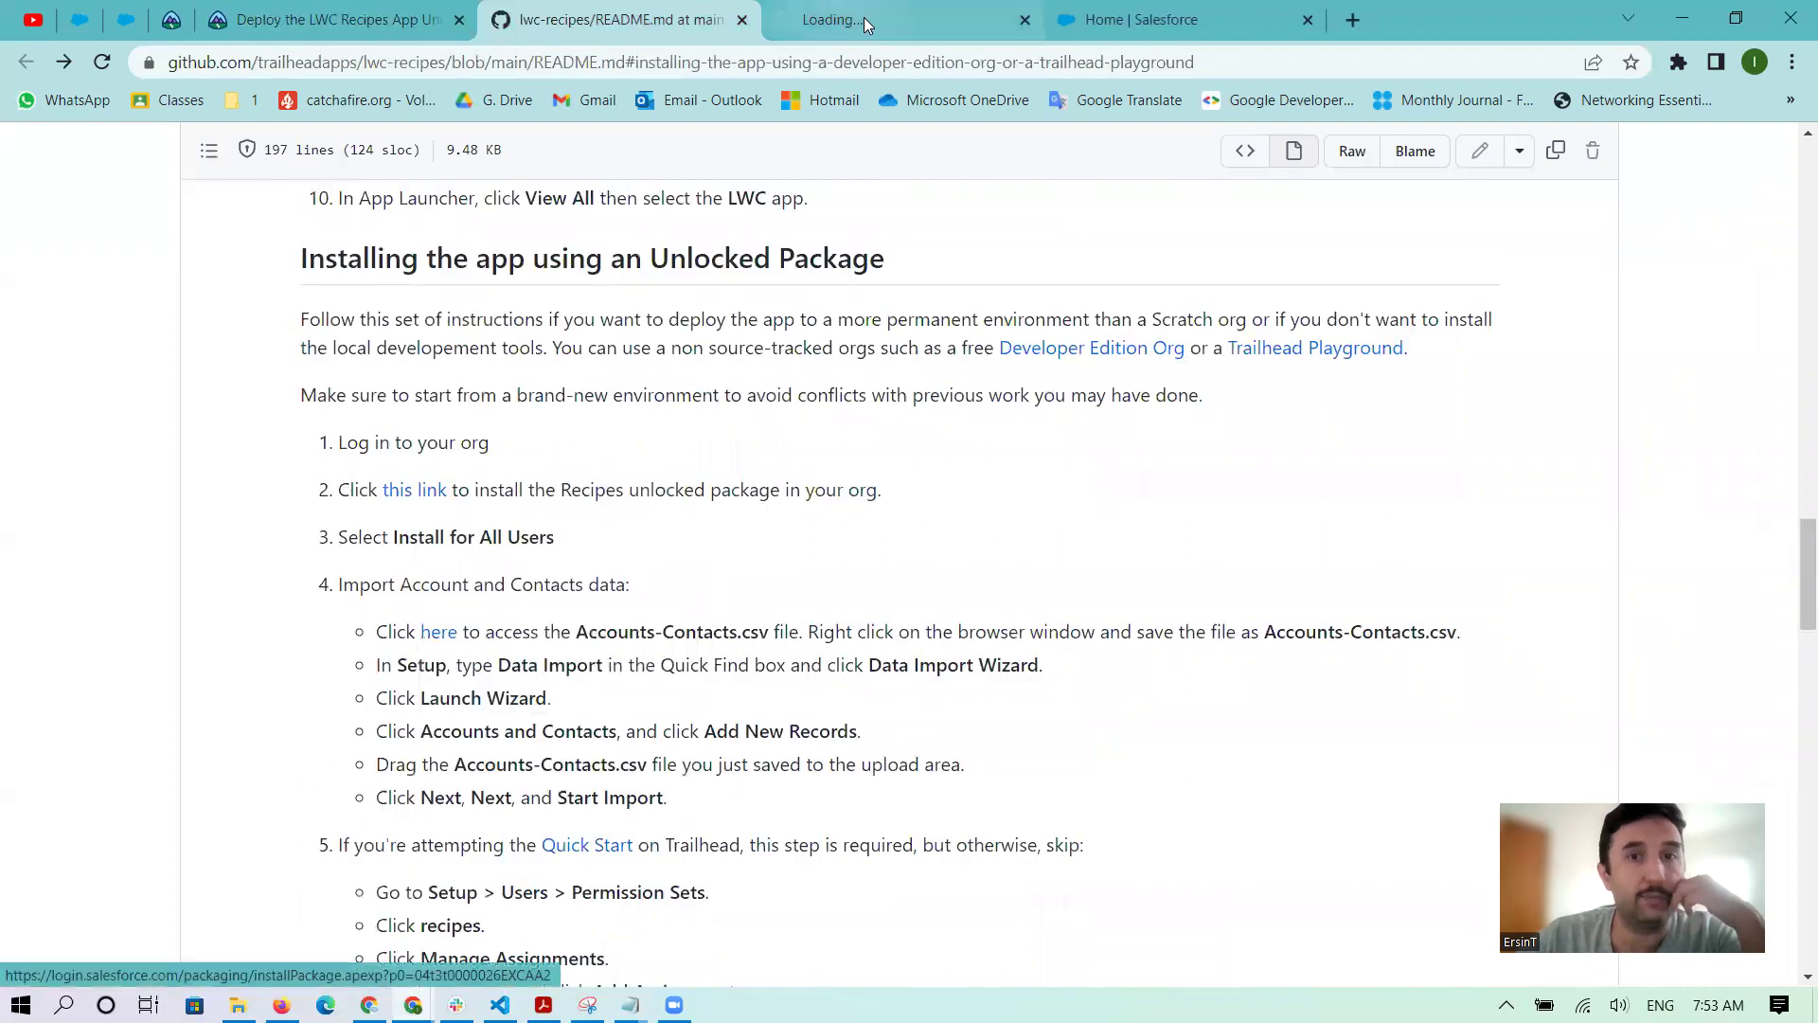
left_click(1308, 20)
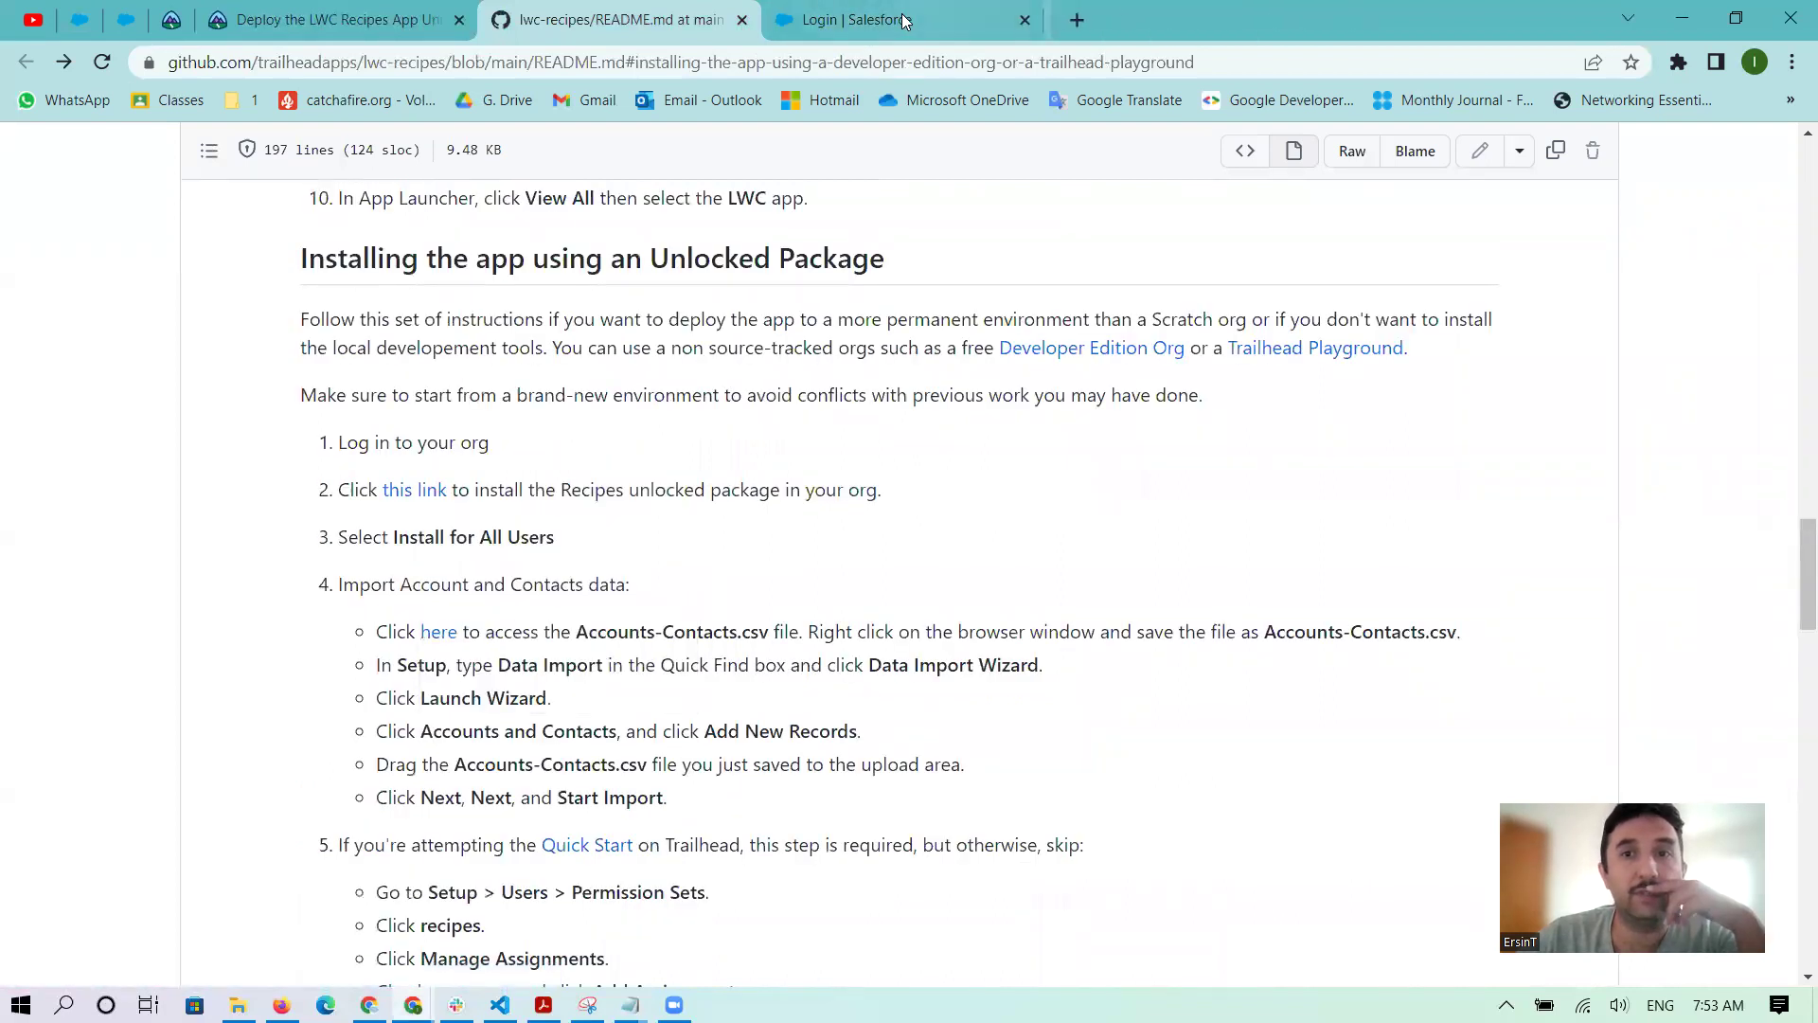
- Log in to the playground org with the saved username and password
left_click(890, 25)
left_click(542, 468)
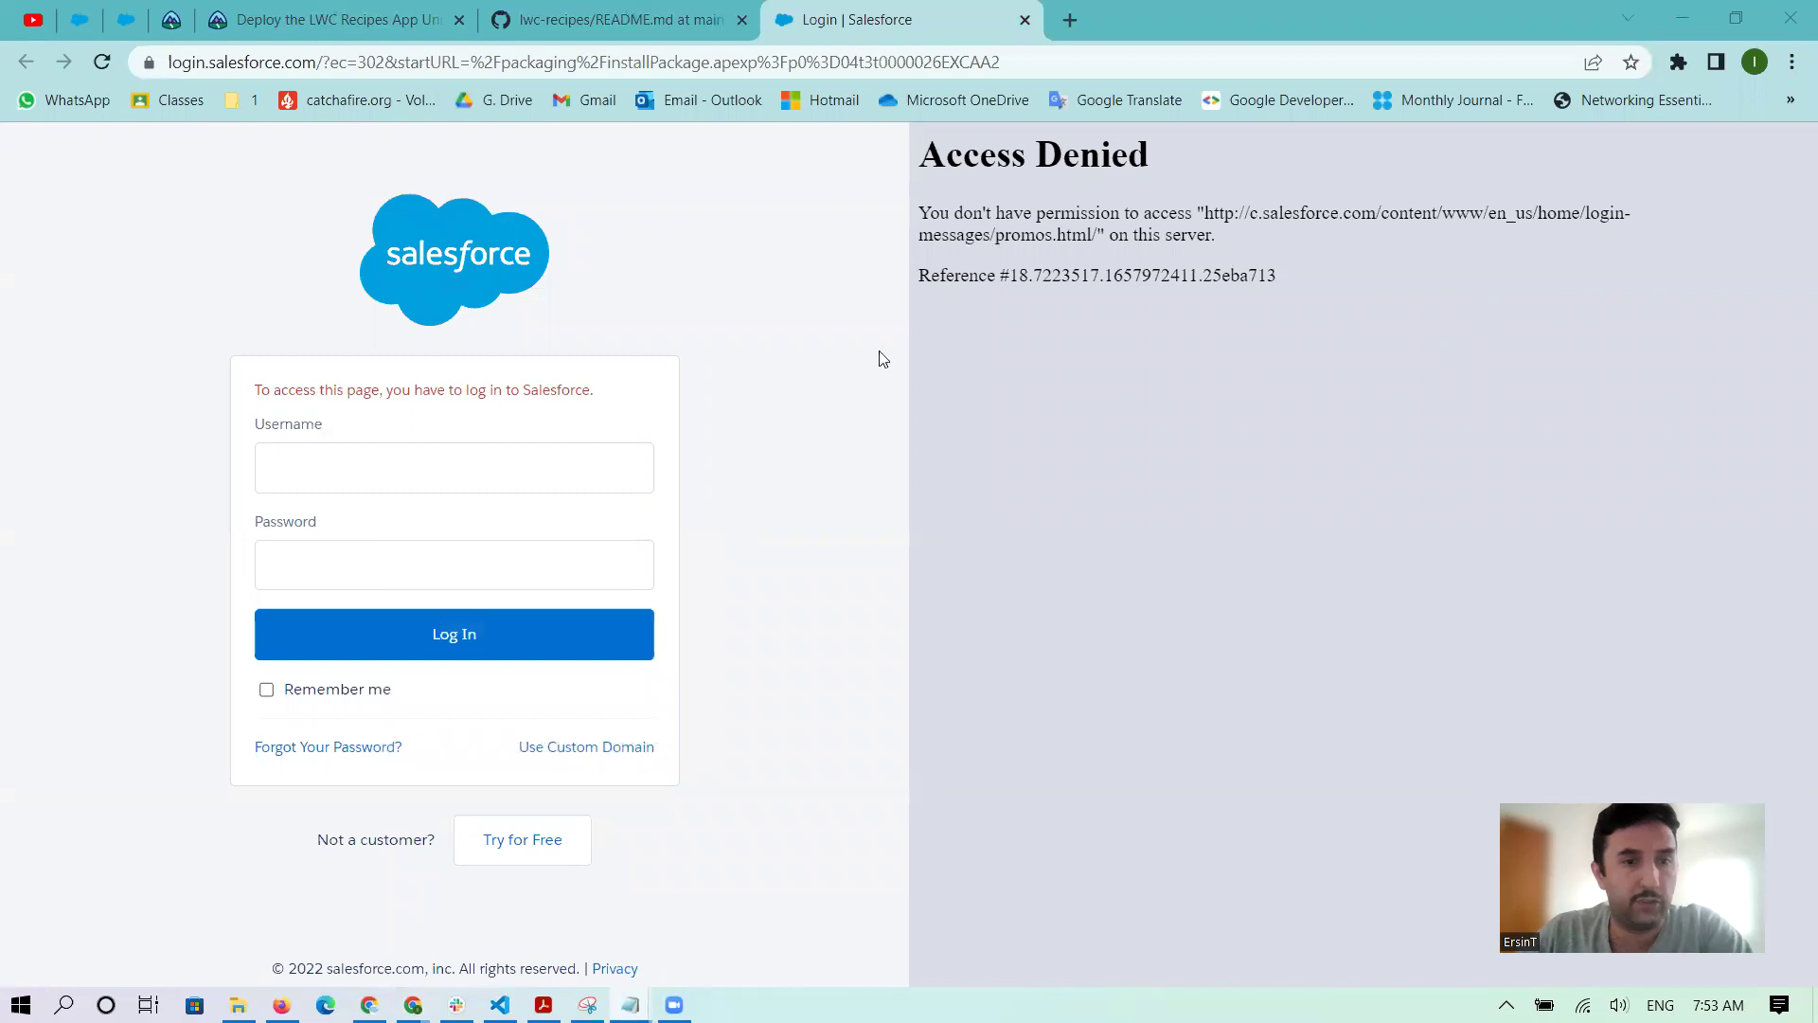
left_click(568, 467)
key("ctrl+v")
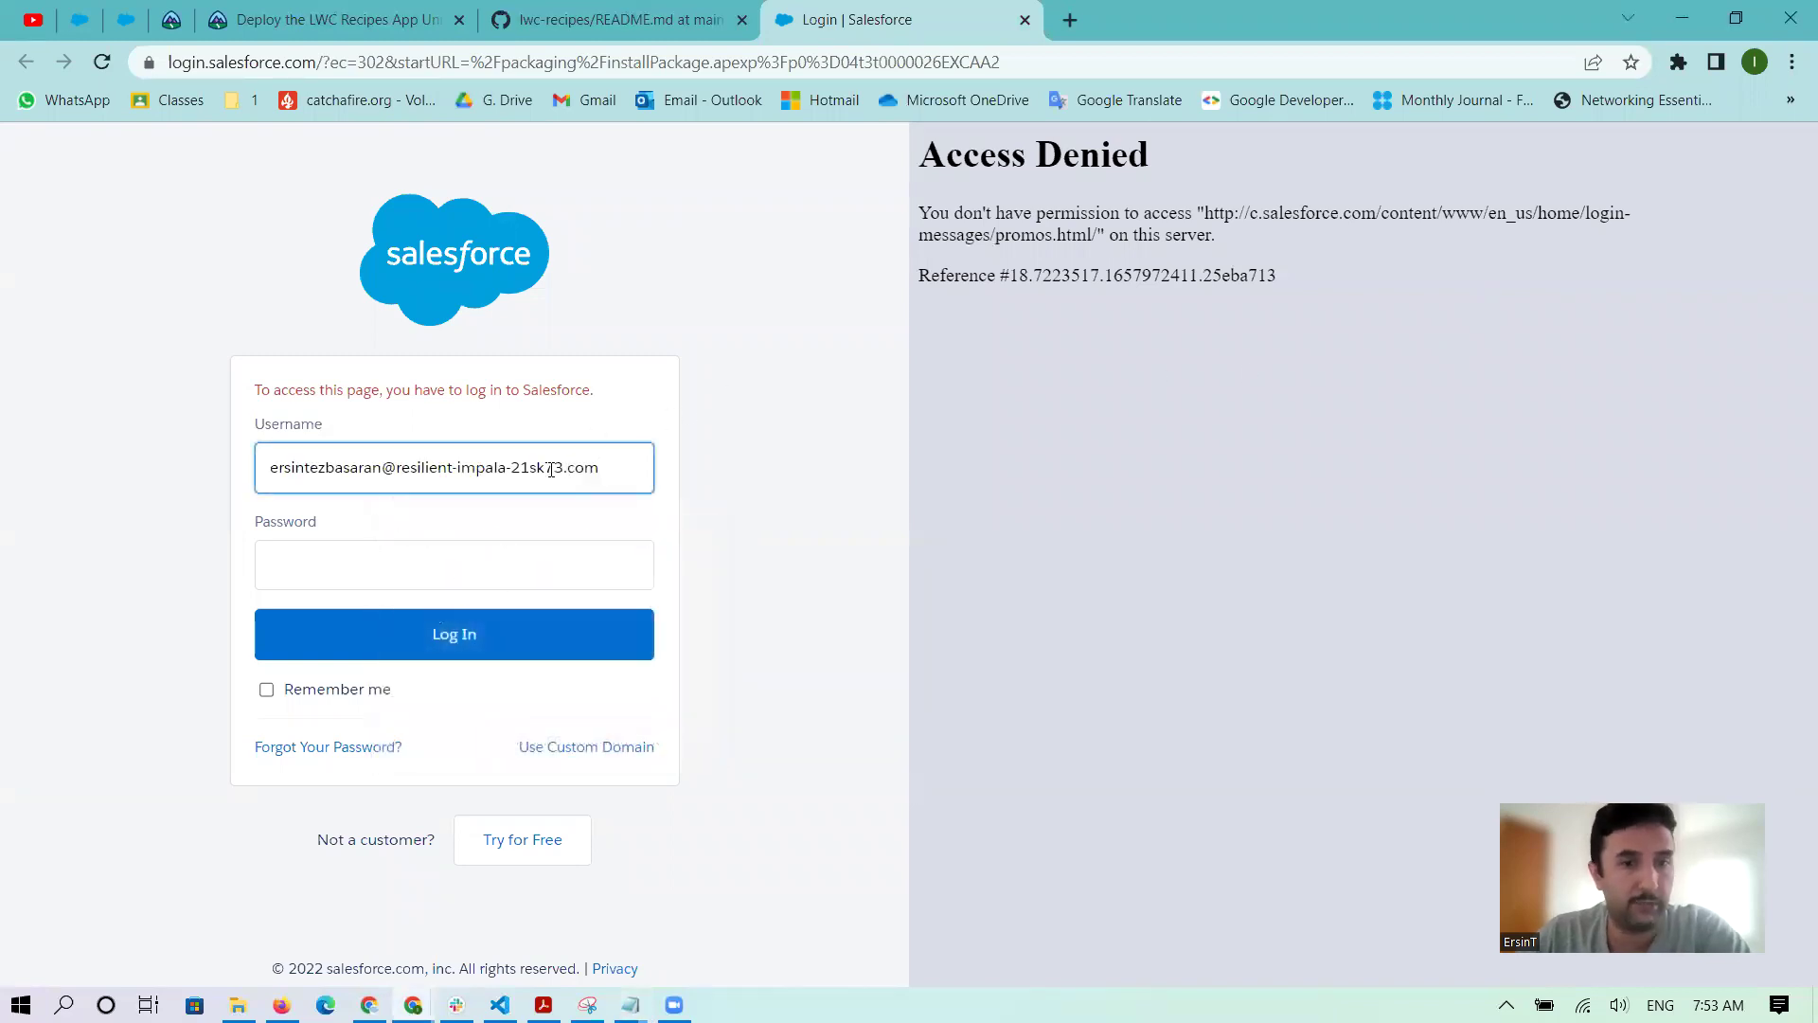
left_click(441, 569)
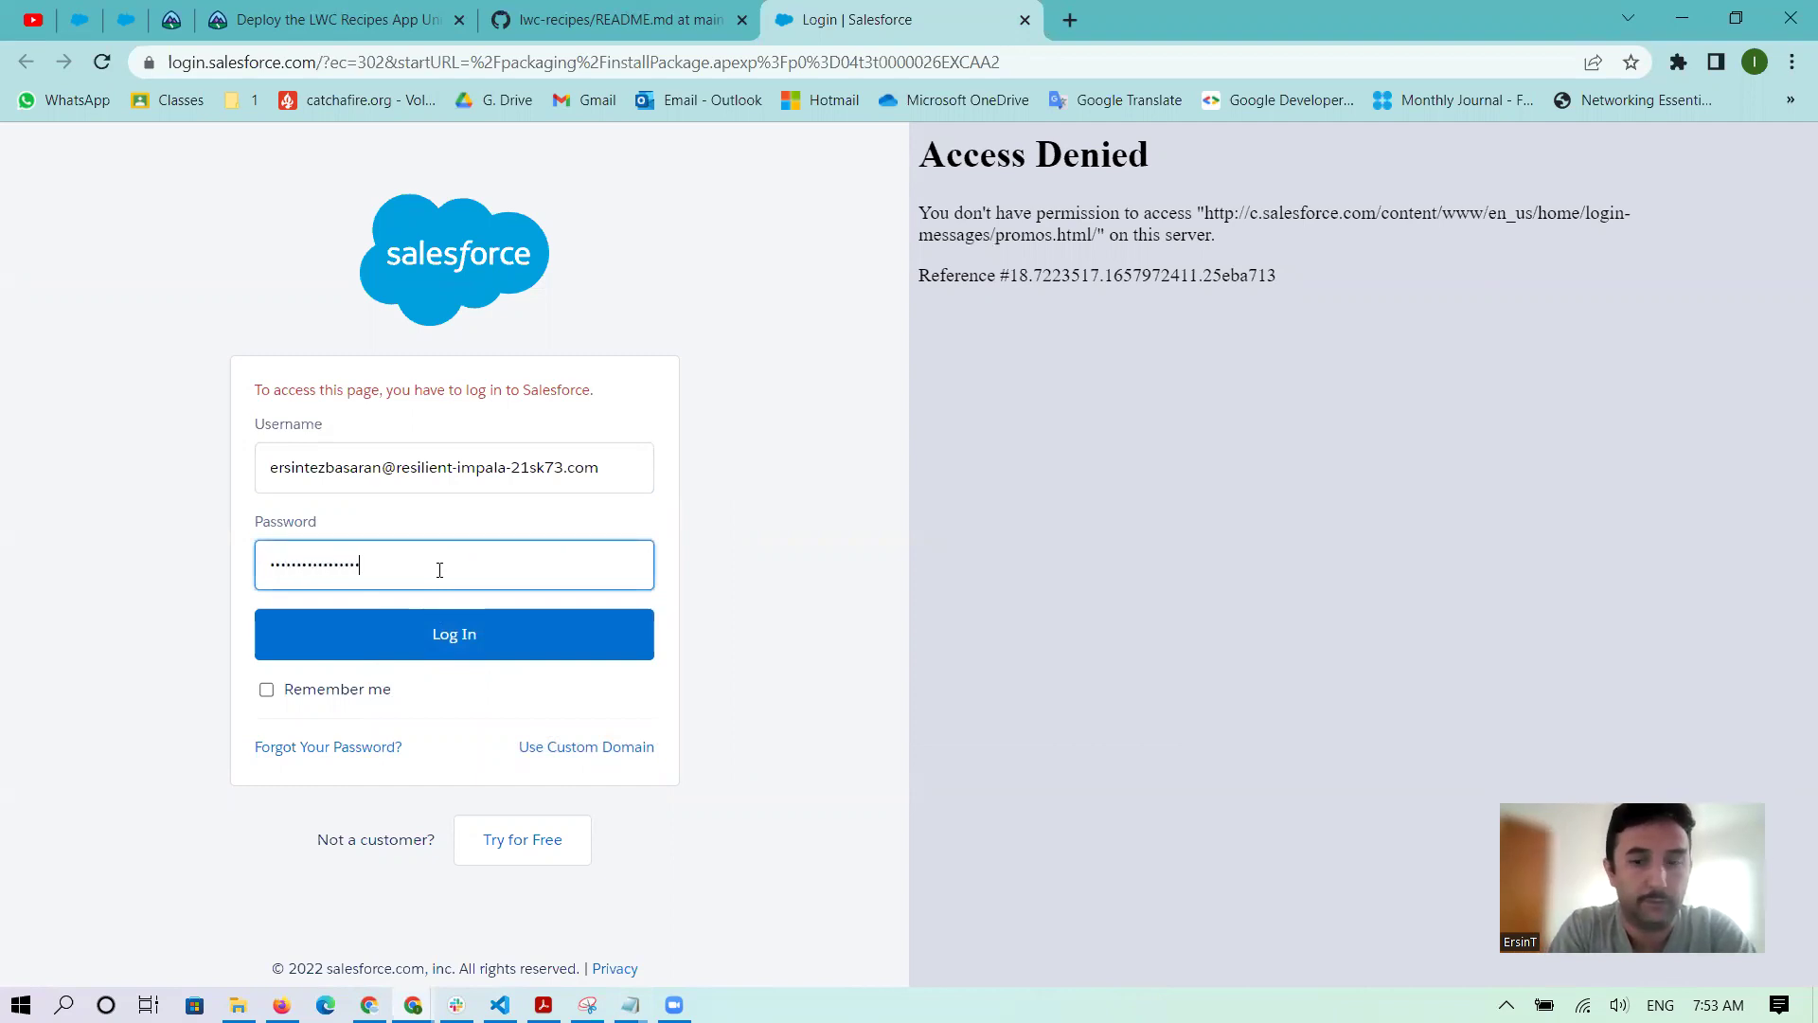
key("Return")
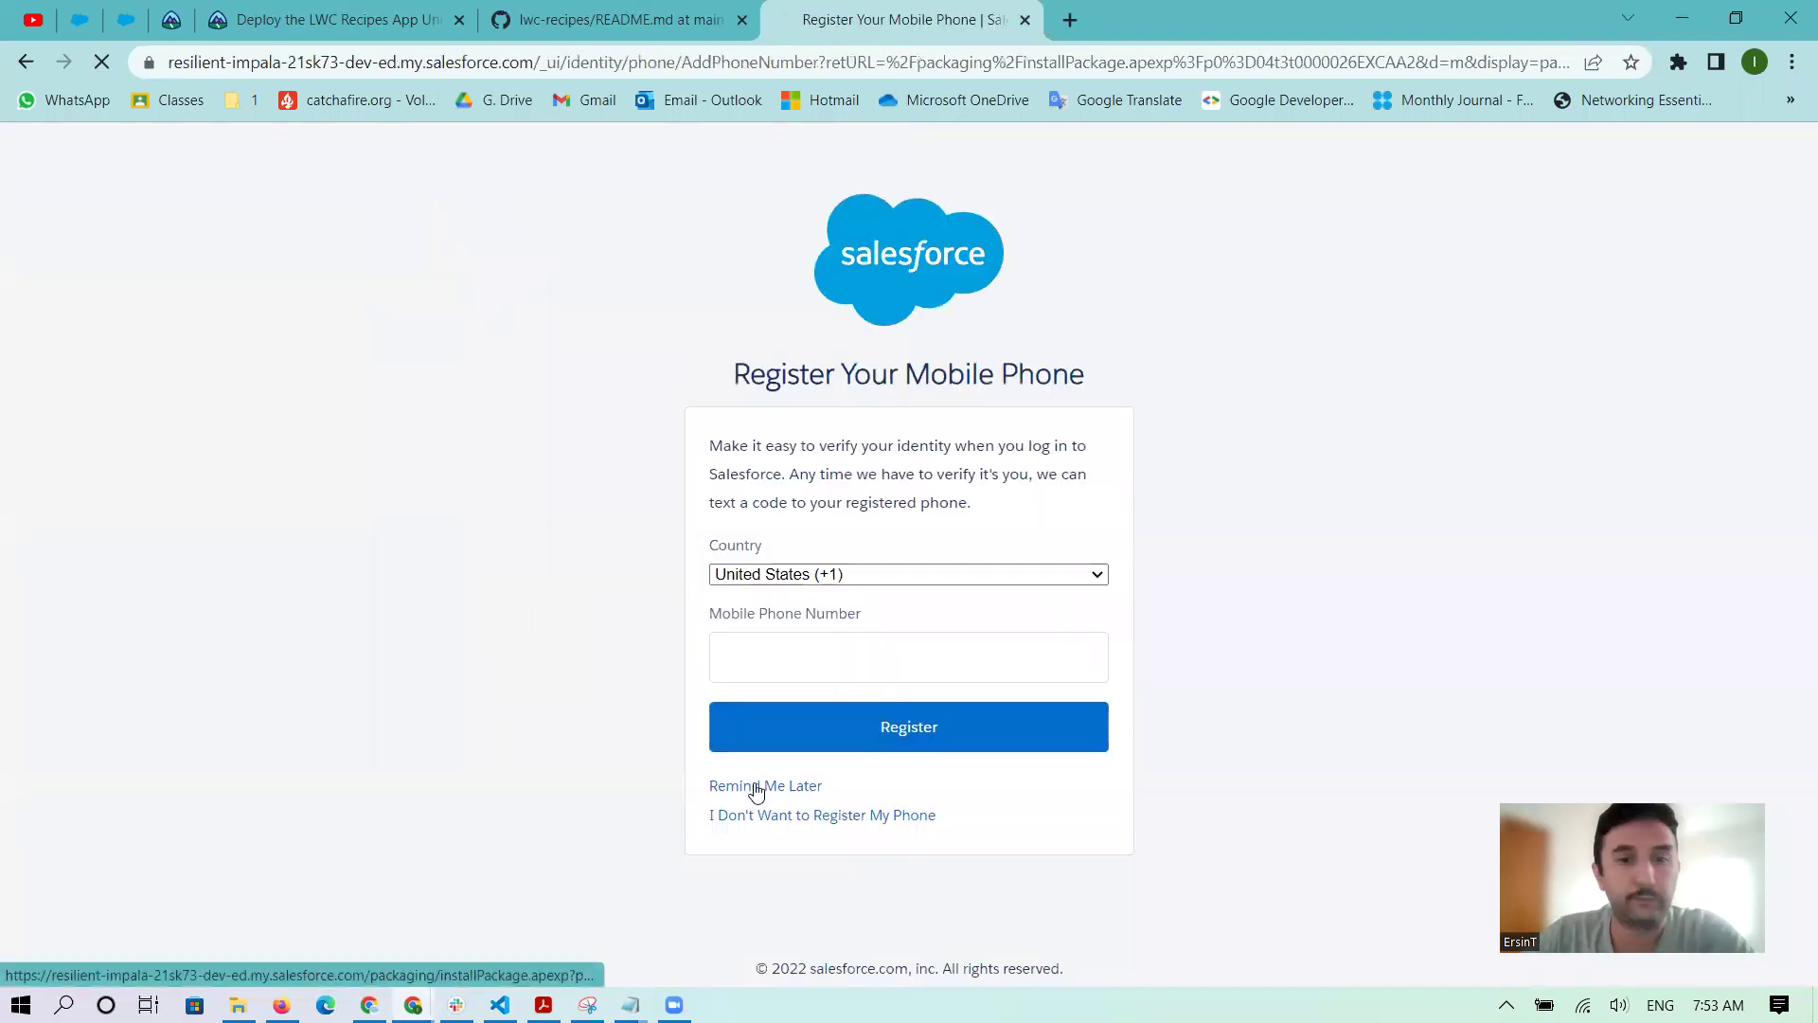
- Skip phone registration and install LWCRecipes for admins only, granting third-party access
left_click(757, 787)
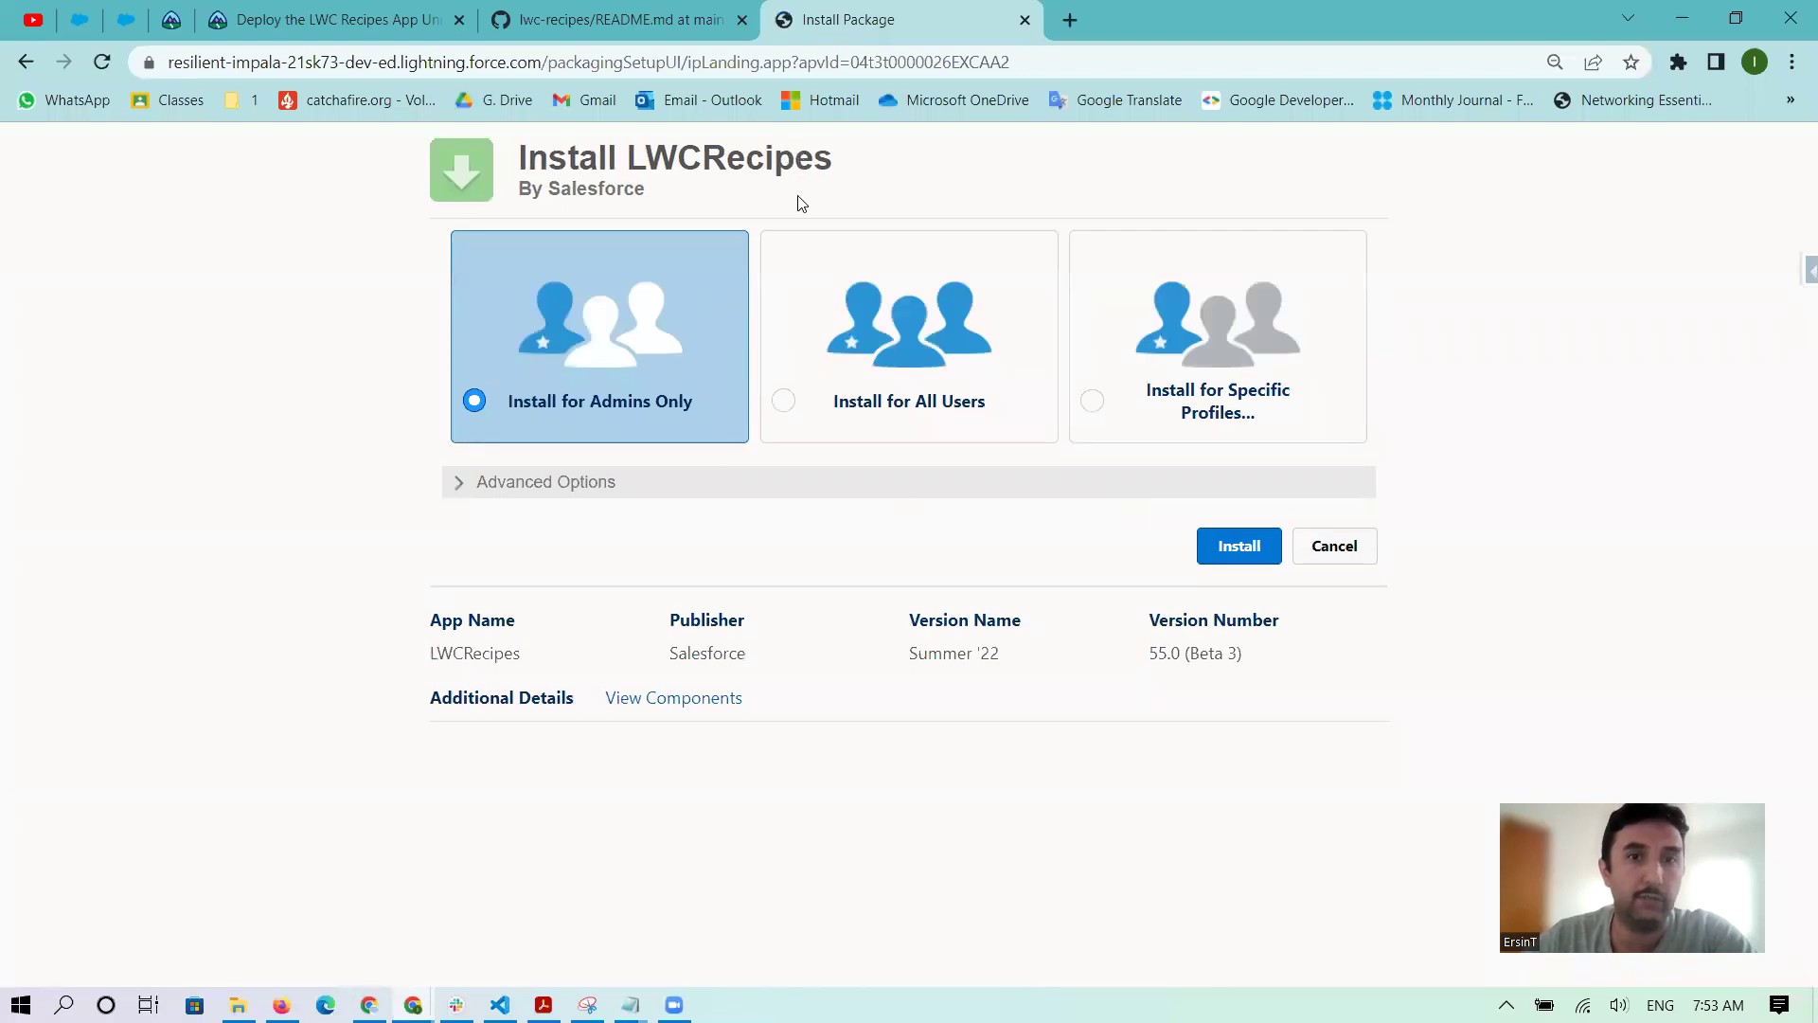
left_click(1244, 547)
left_click(763, 606)
left_click(850, 643)
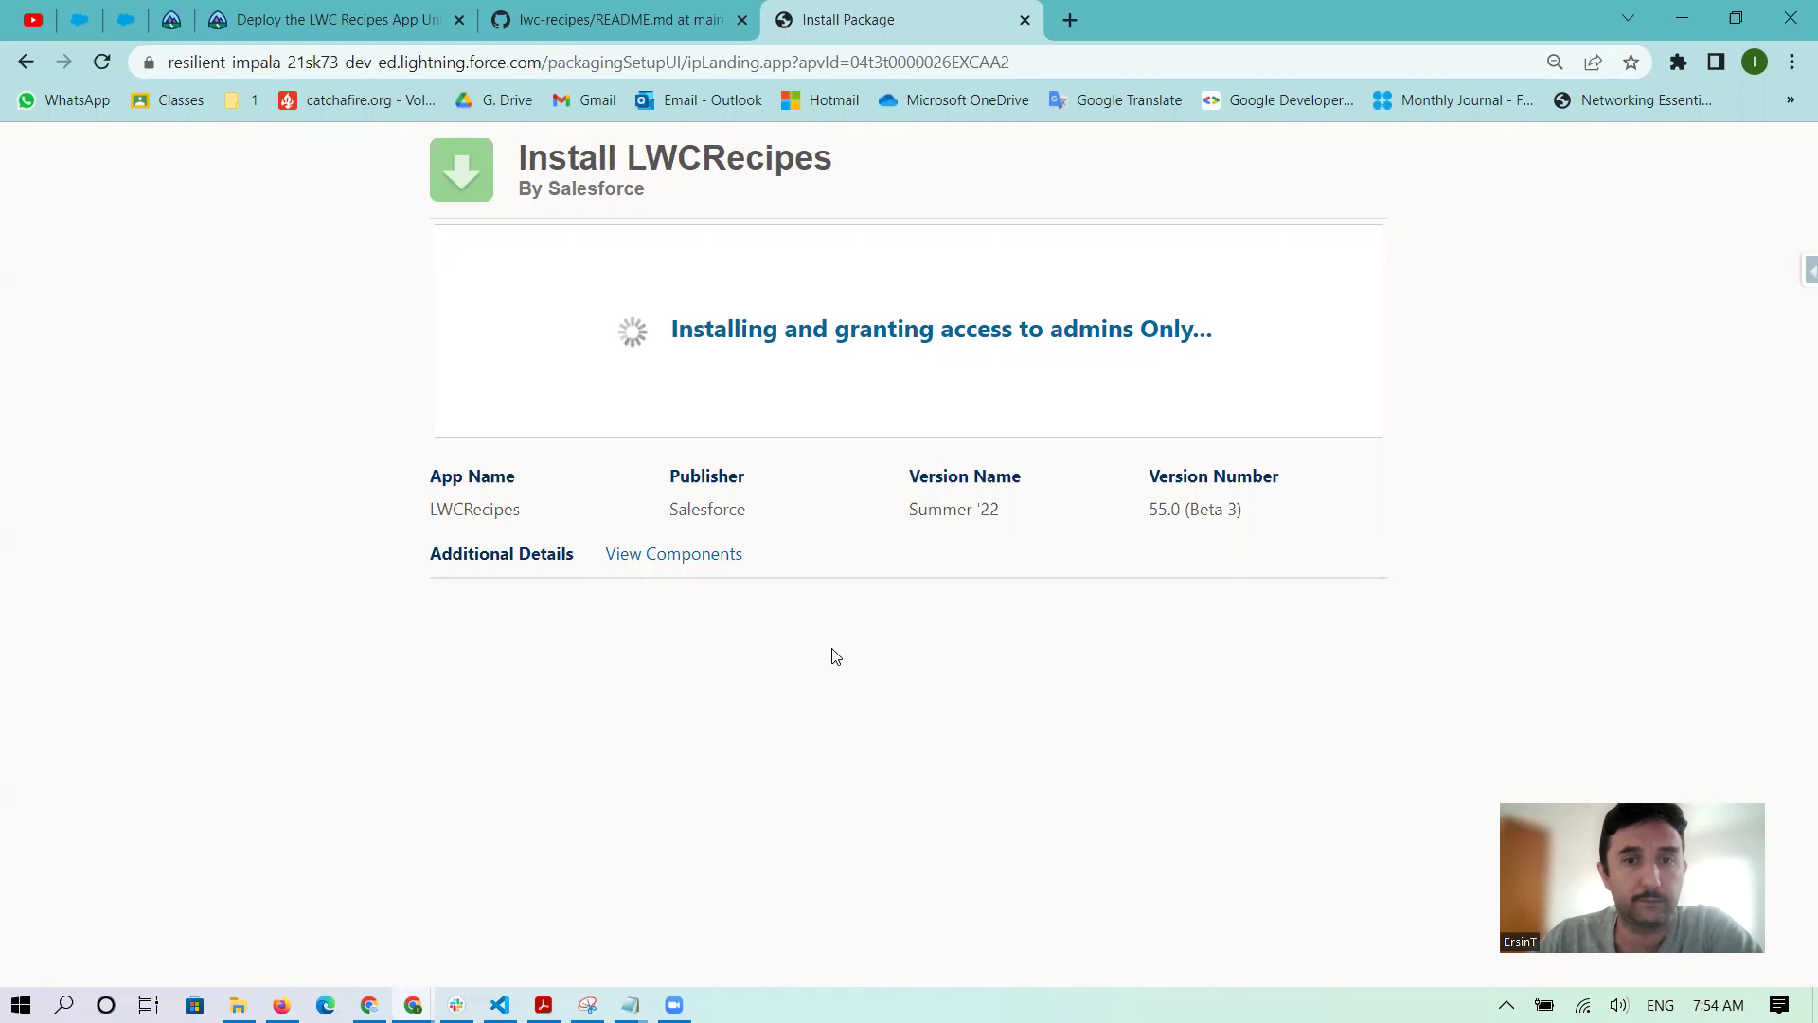
left_click(1070, 19)
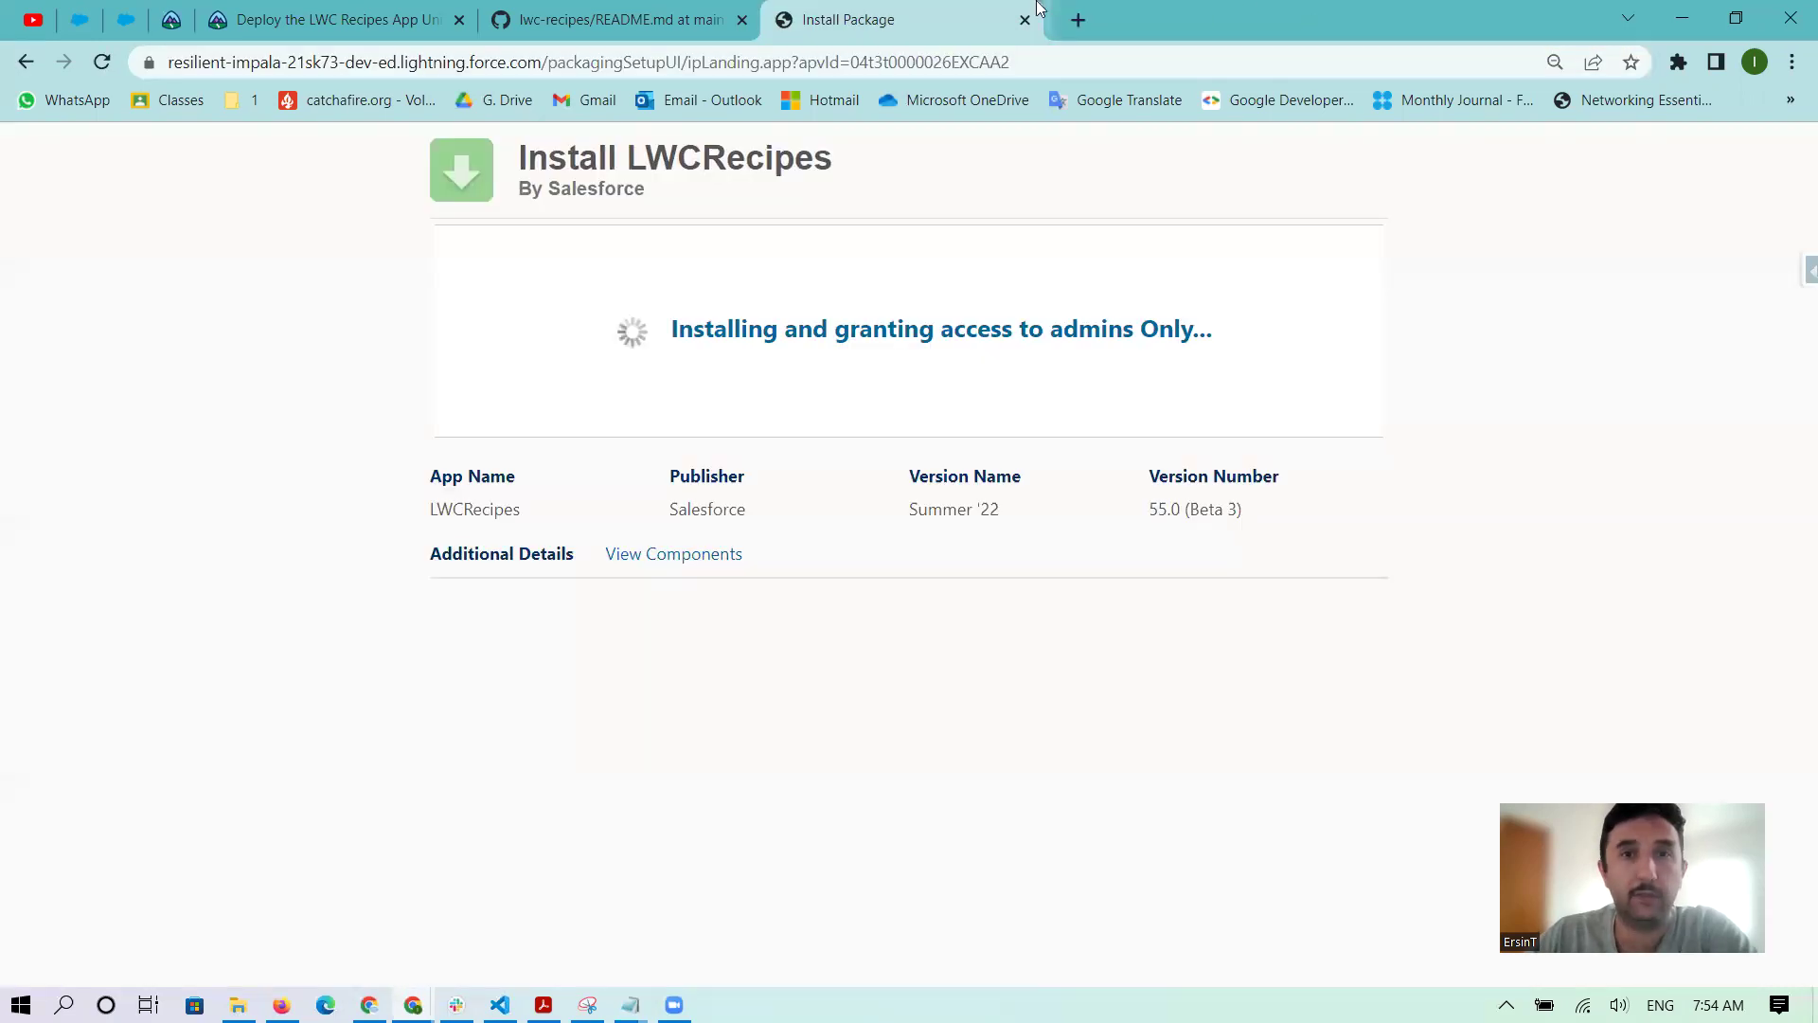
- Launch the Trailhead playground in a tab at the end of the bar, then check the install progress
left_click(1309, 20)
left_click(159, 28)
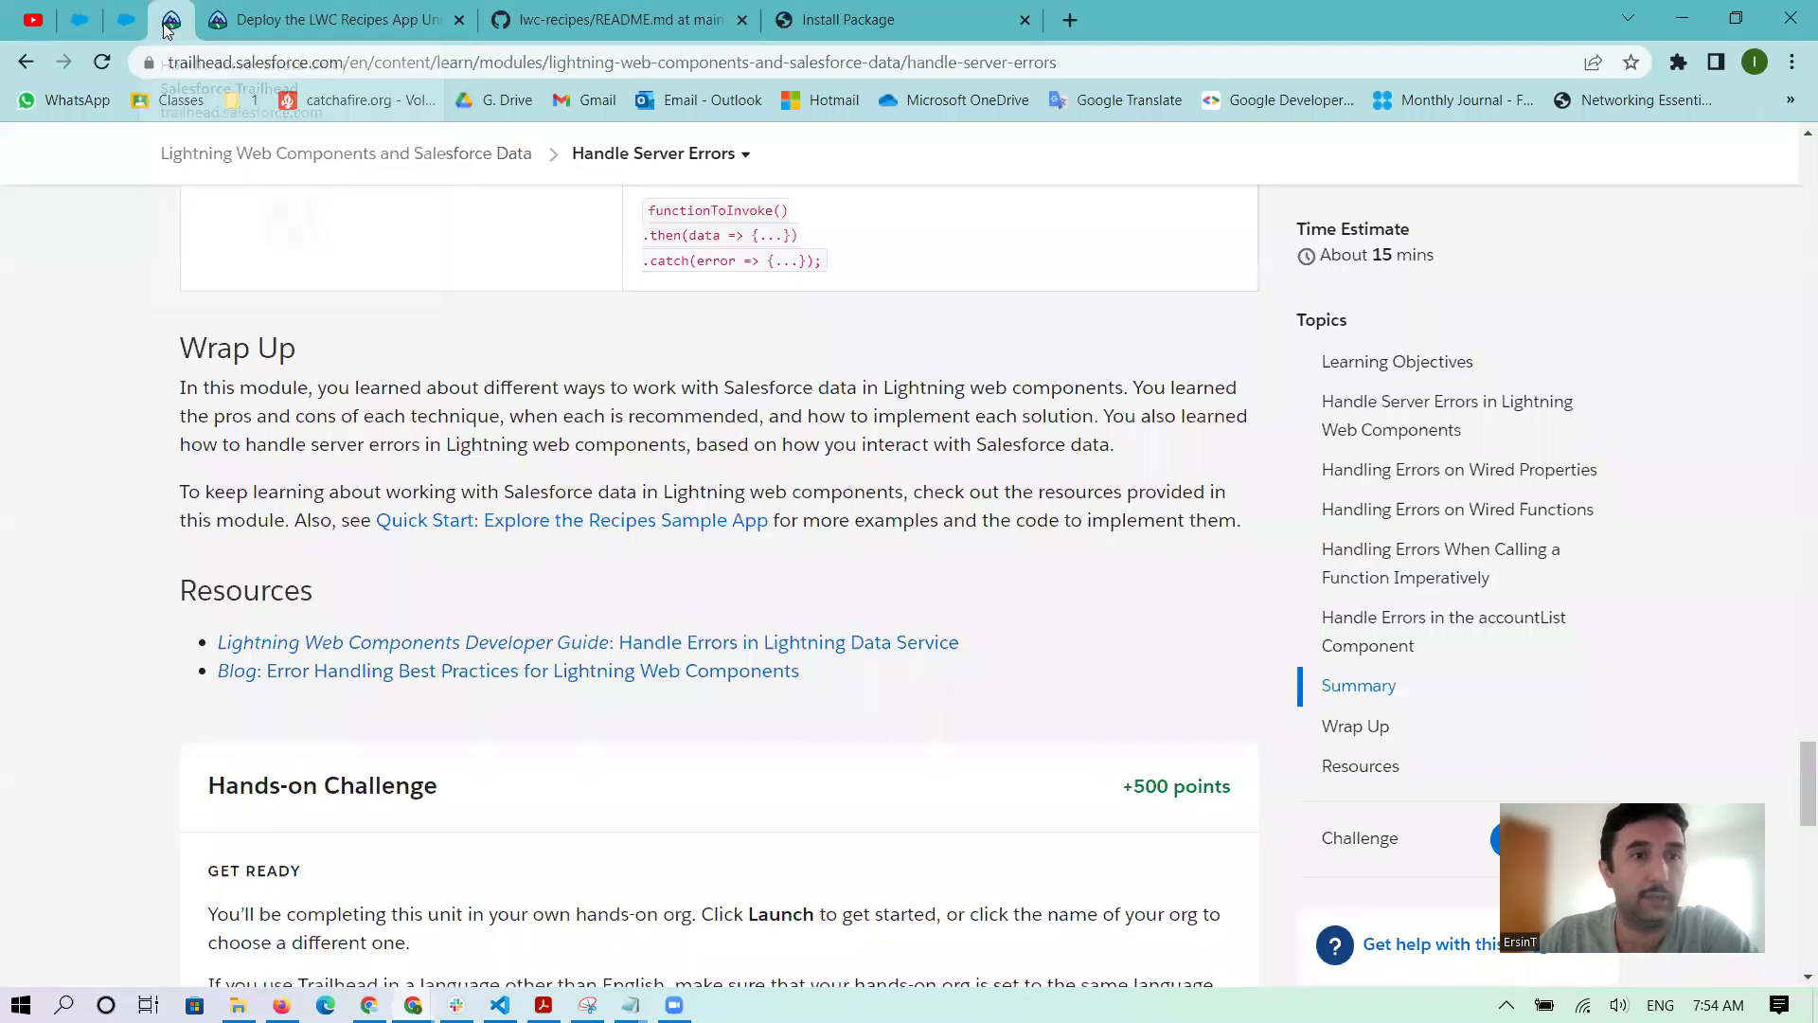
scroll(425, 637, "down", 12)
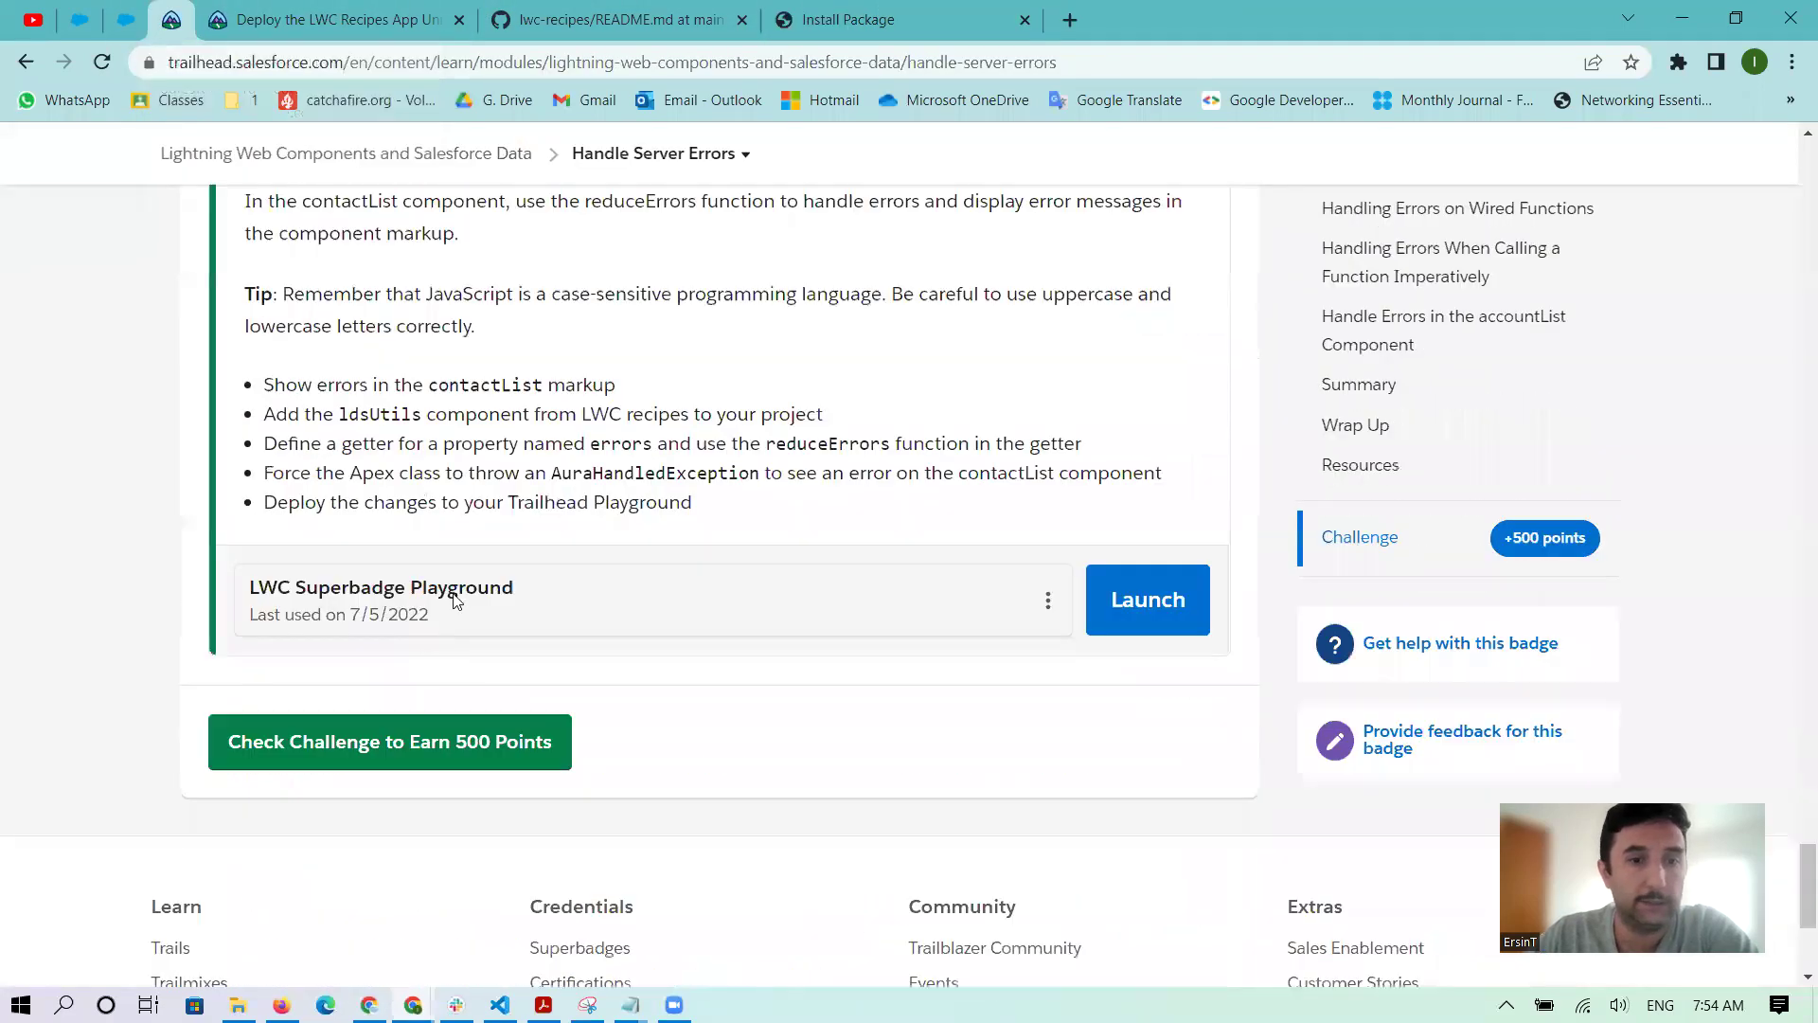
scroll(576, 616, "down", 3)
left_click(1148, 333)
left_click_drag(272, 28, 1165, 20)
left_click(862, 19)
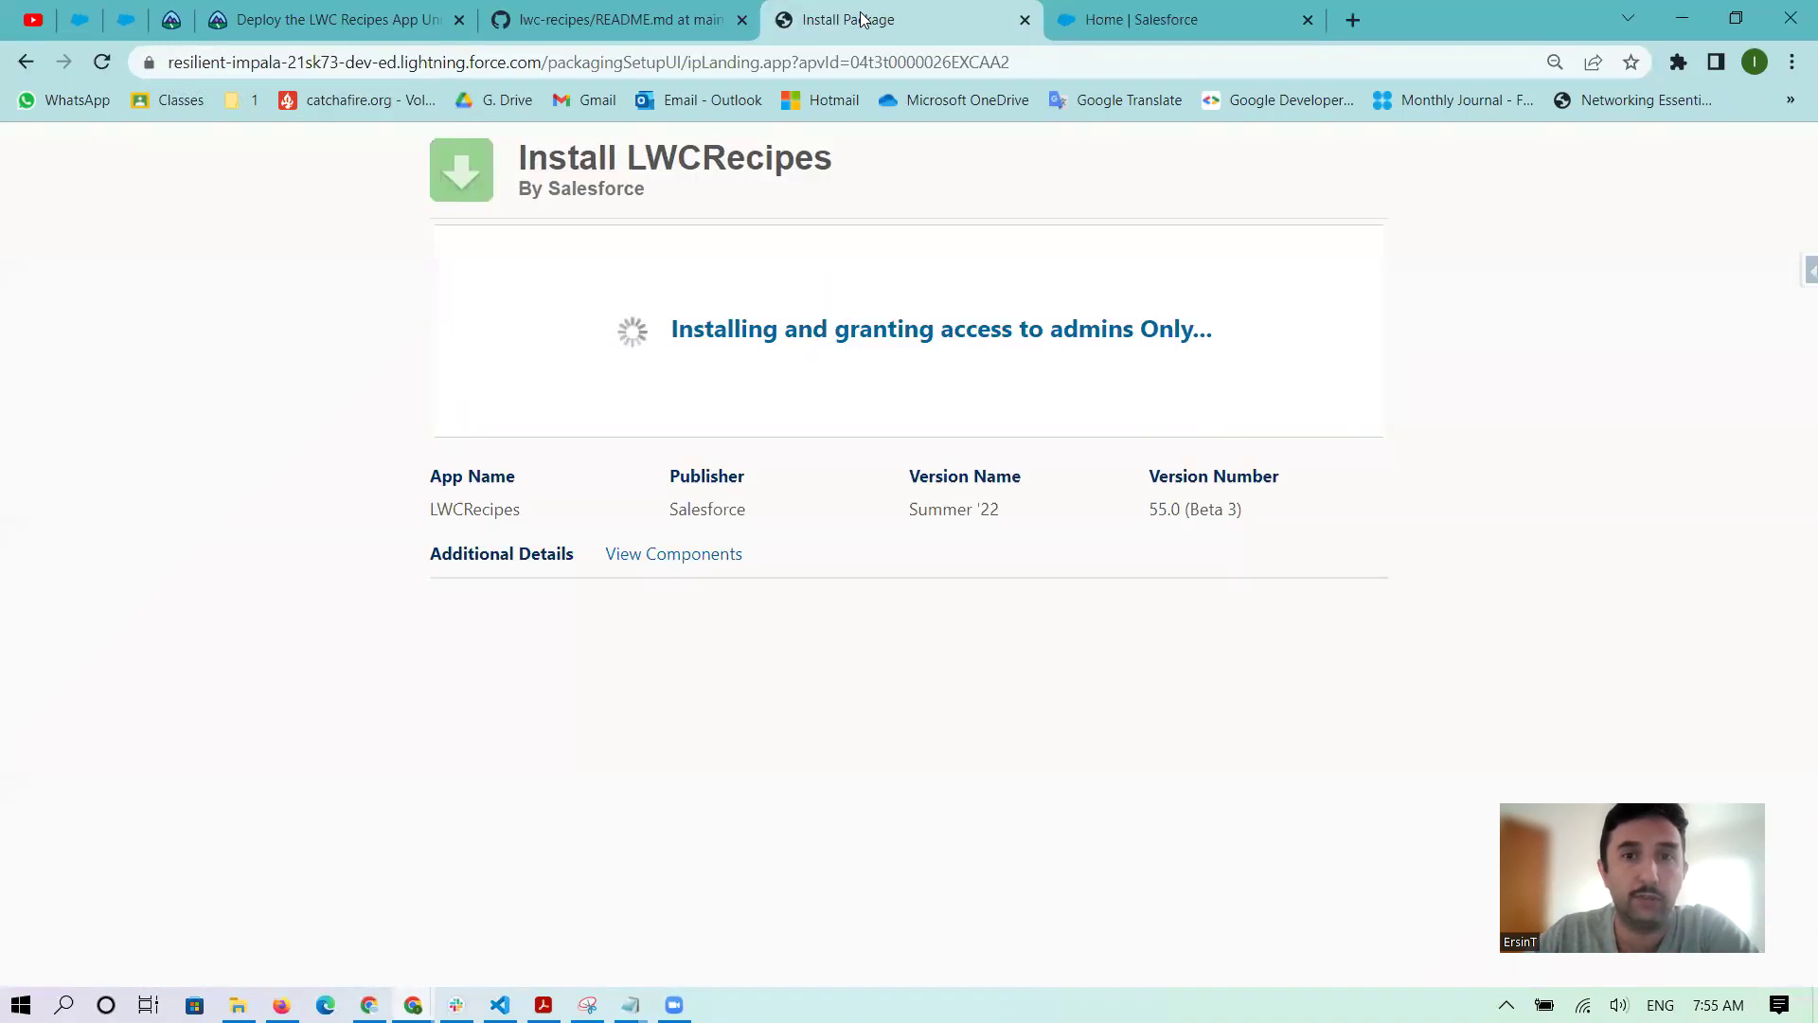
- On the Salesforce Home page, search the App Launcher for 'rec'
mouse_move(1190, 23)
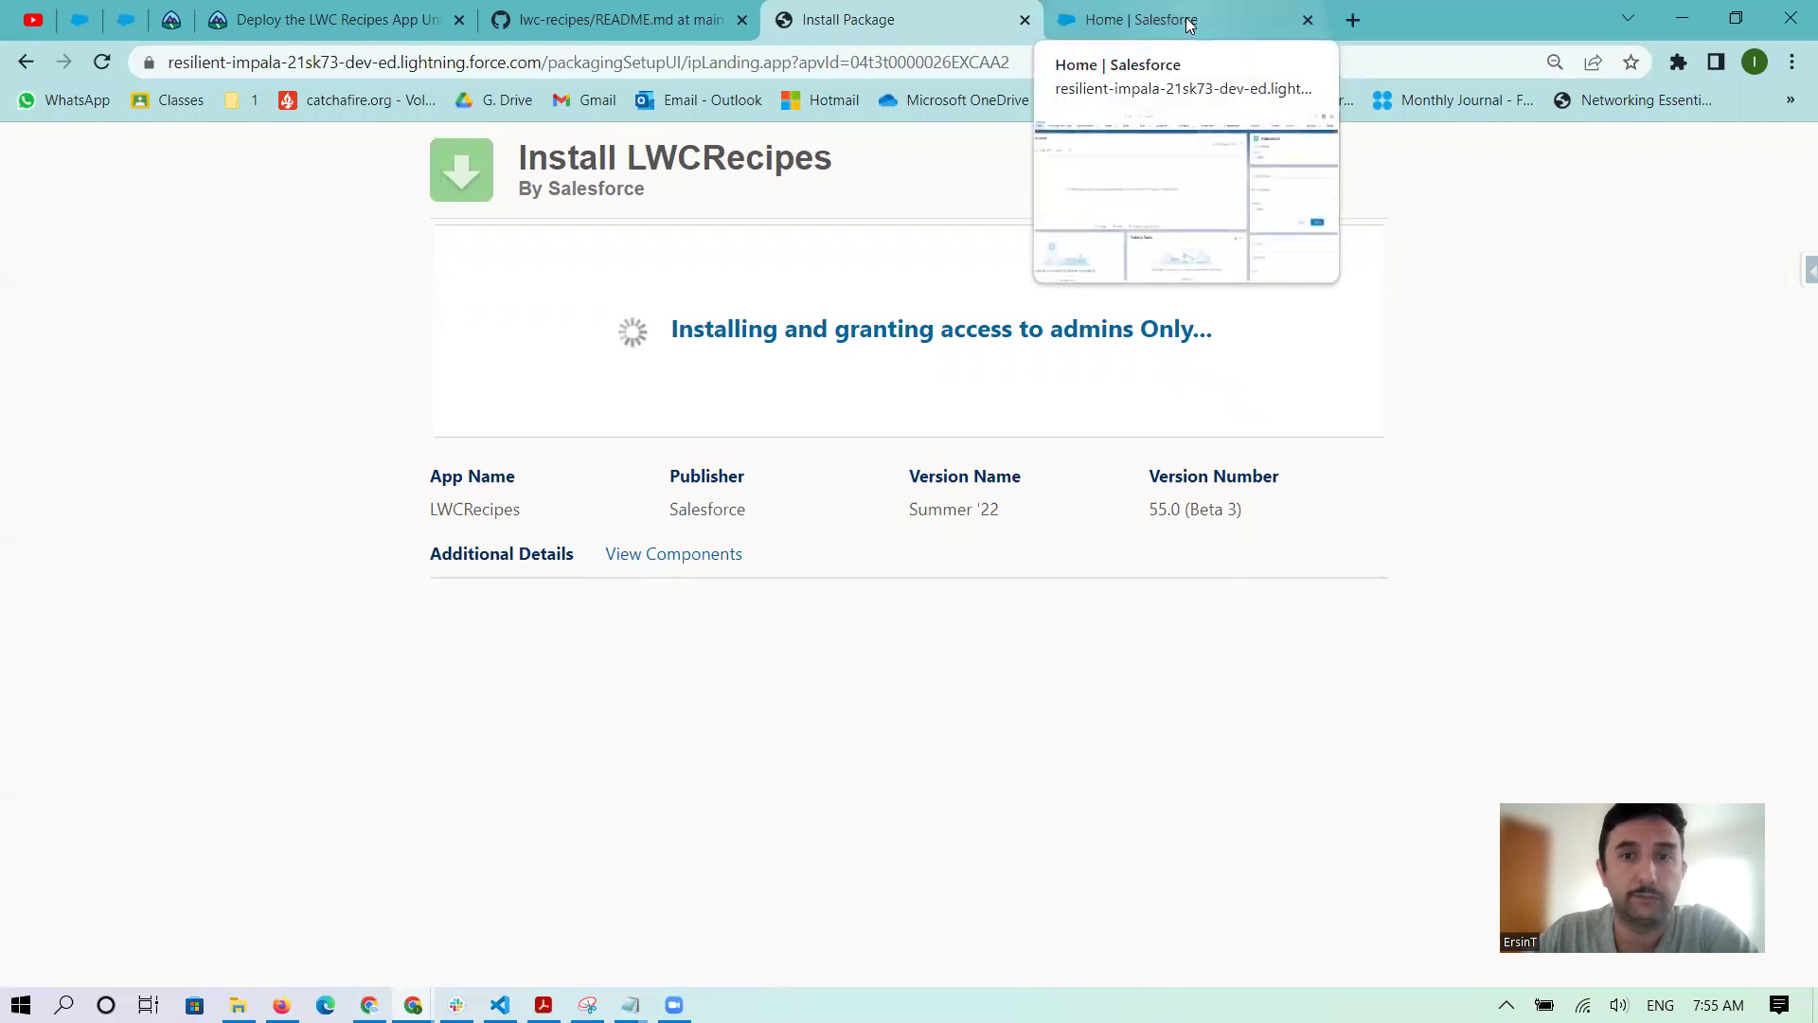
left_click(1190, 24)
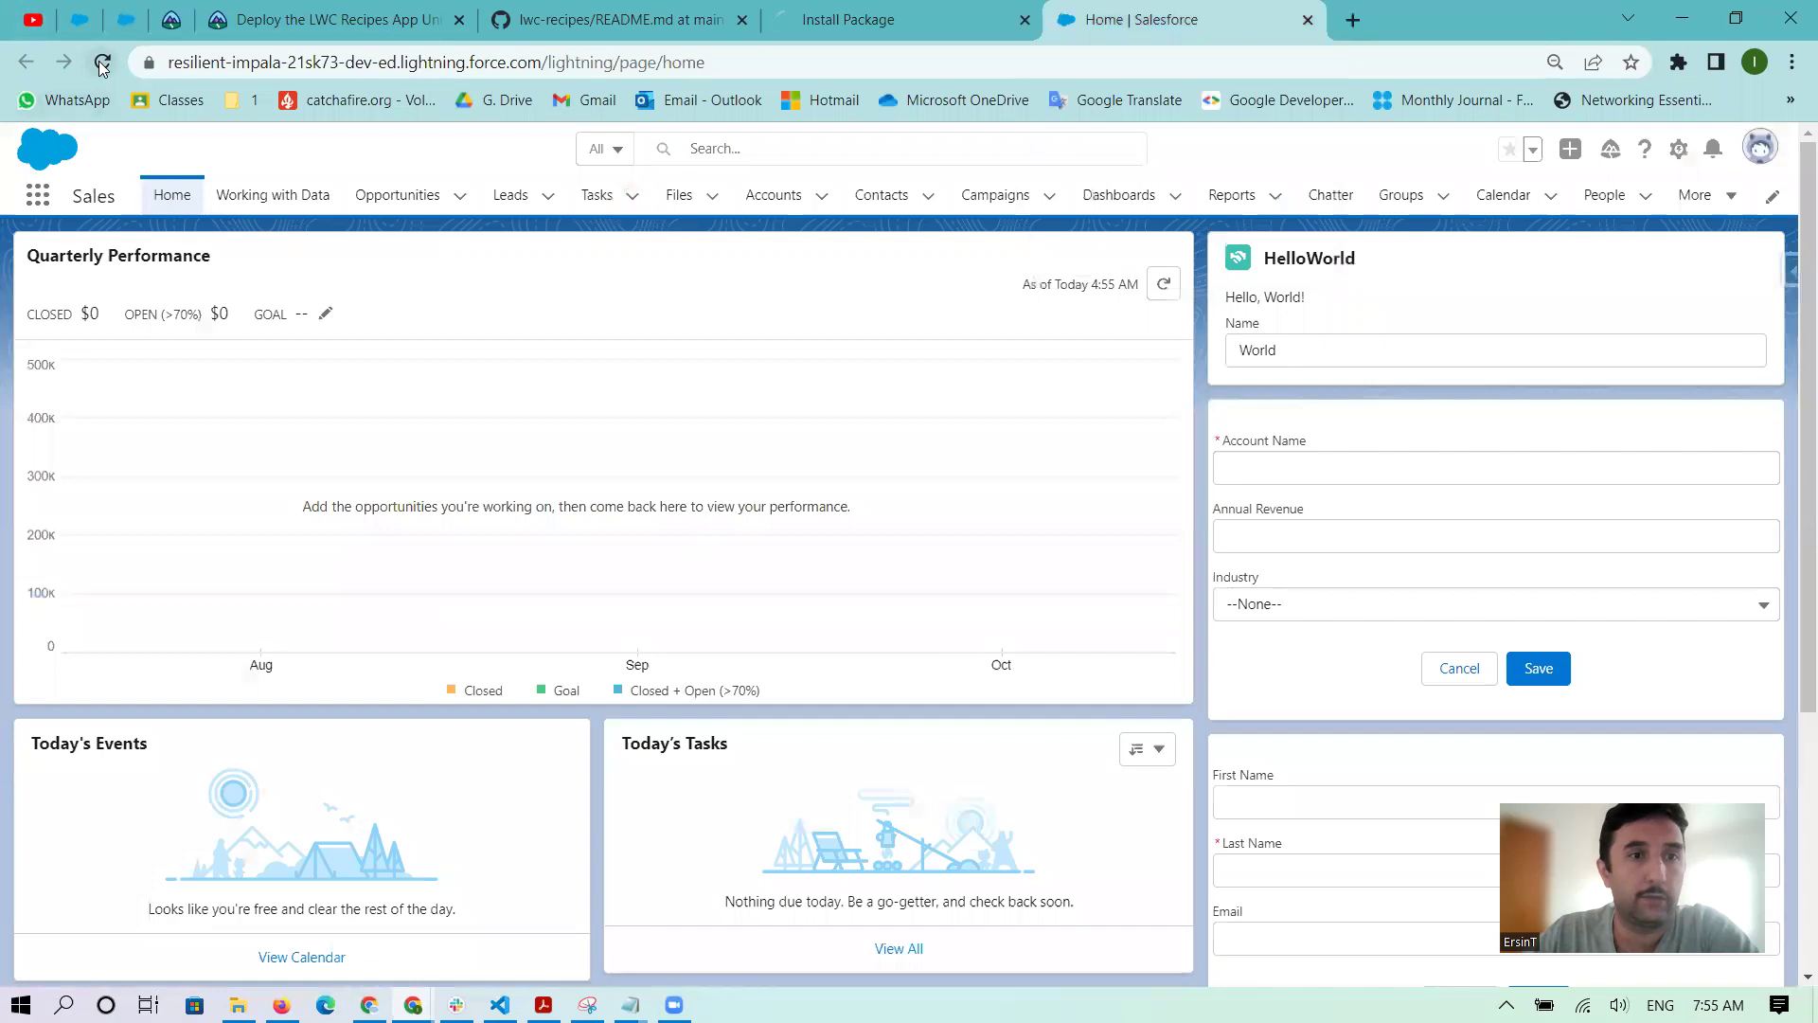
left_click(40, 199)
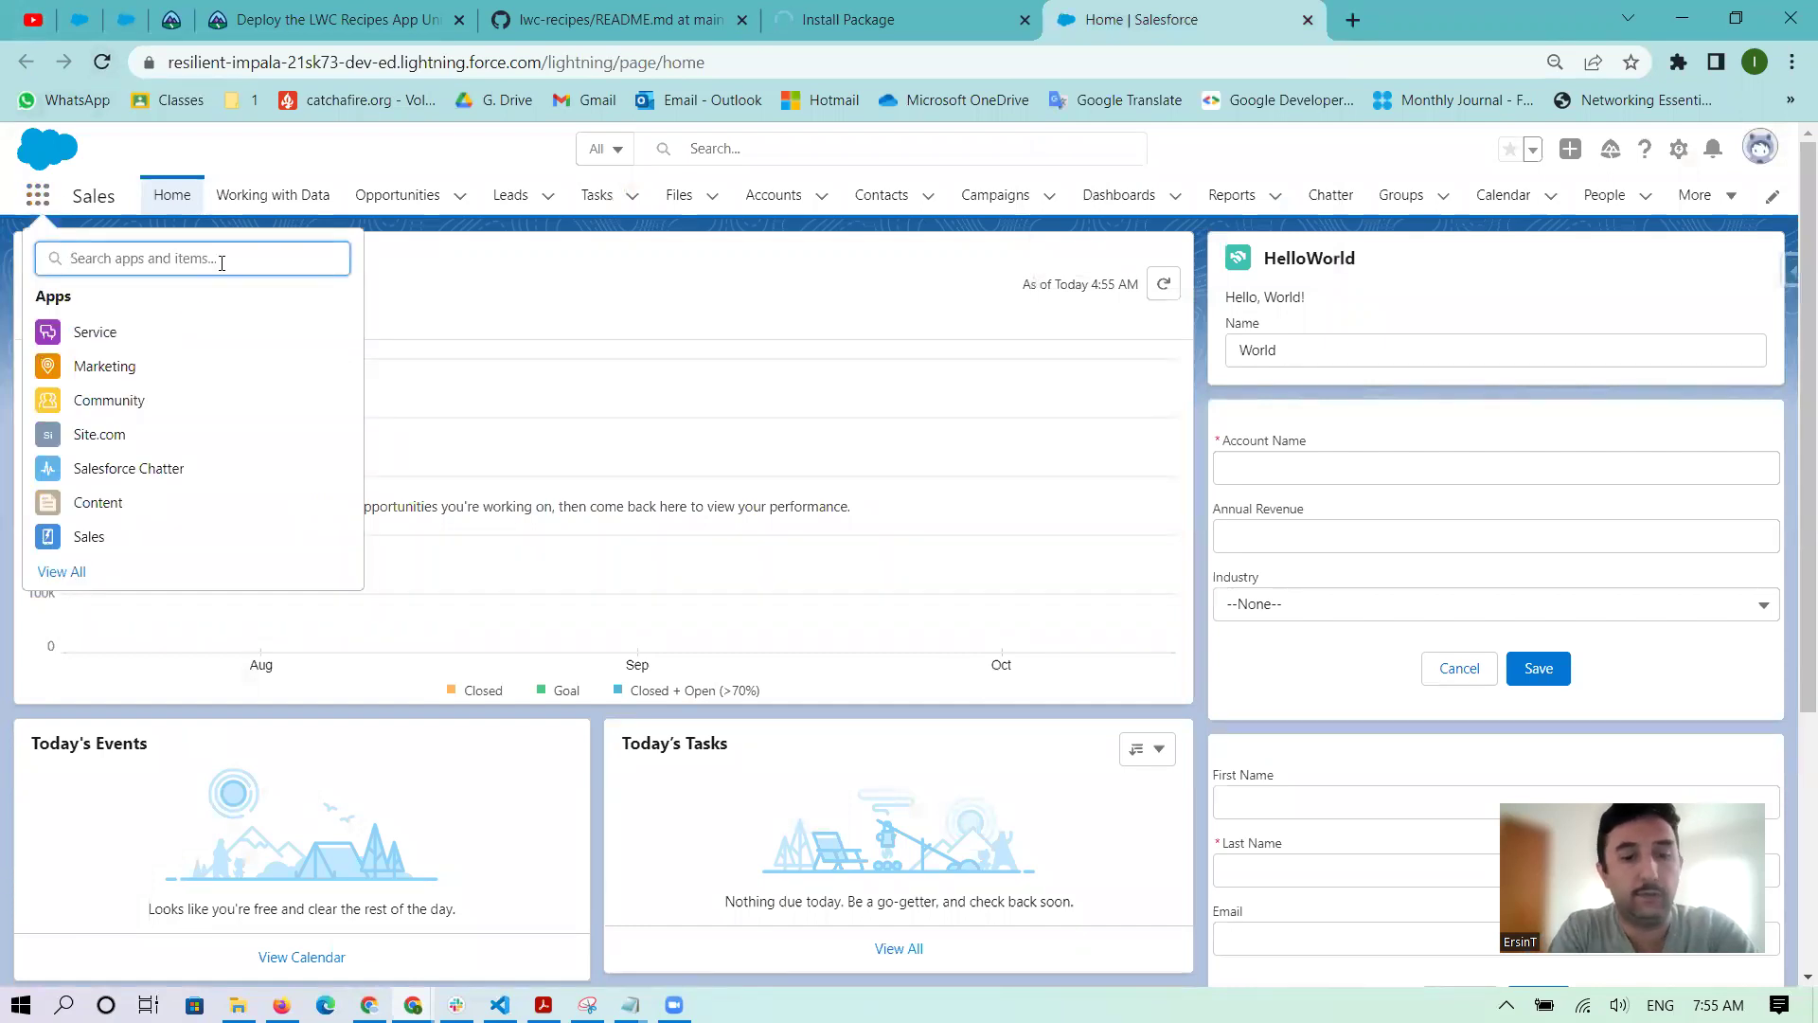
type("rec")
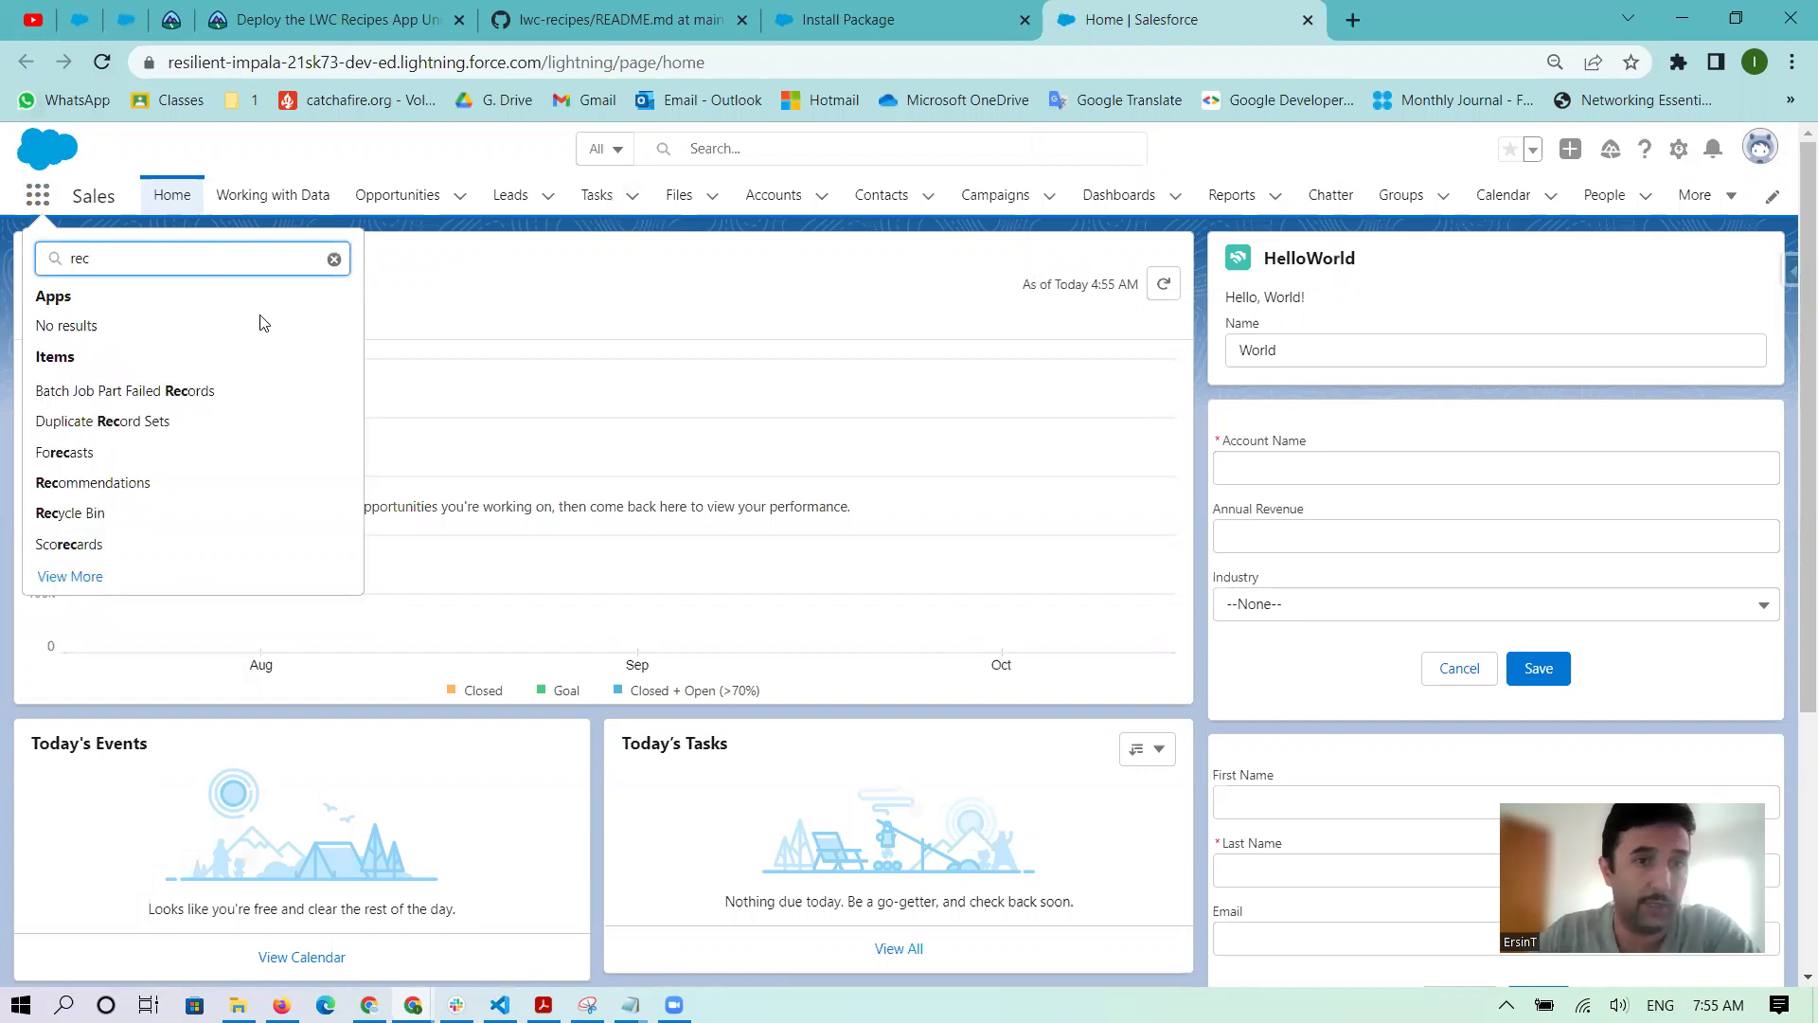
- Finish the install with Done and view LWCRecipes 55.0 (Beta 3) in Installed Packages
left_click(852, 19)
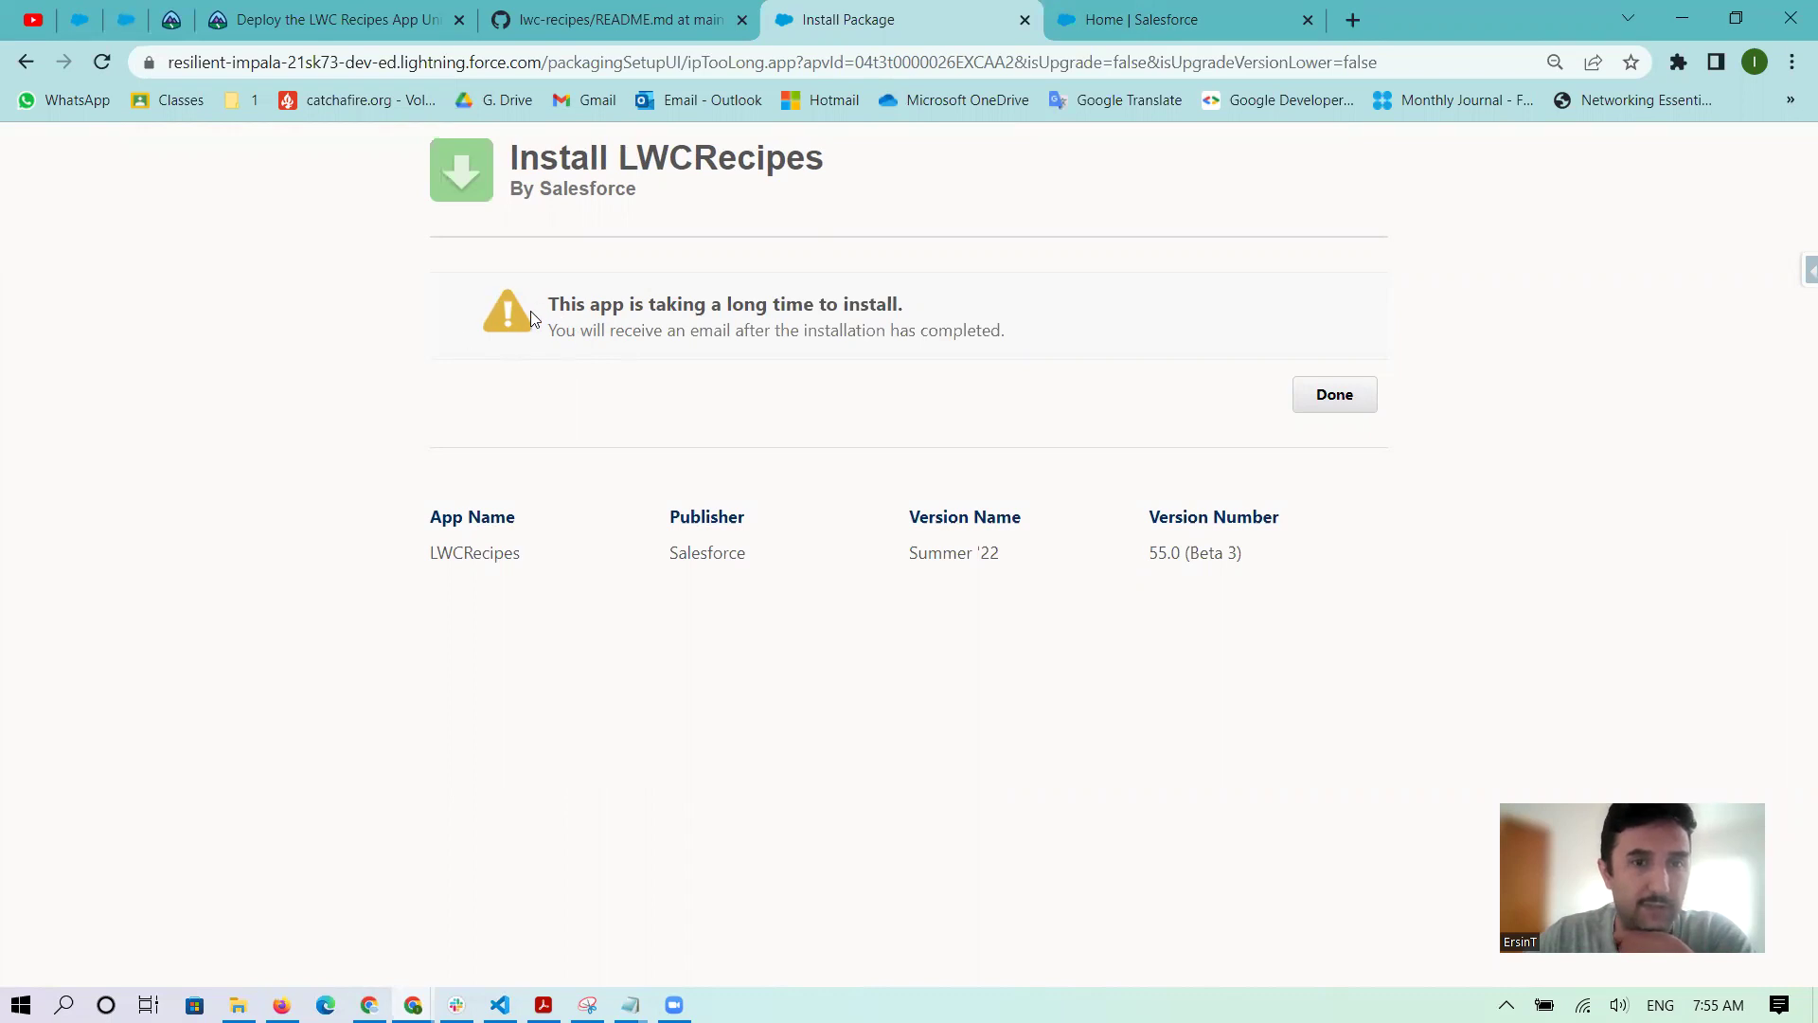
left_click(1344, 407)
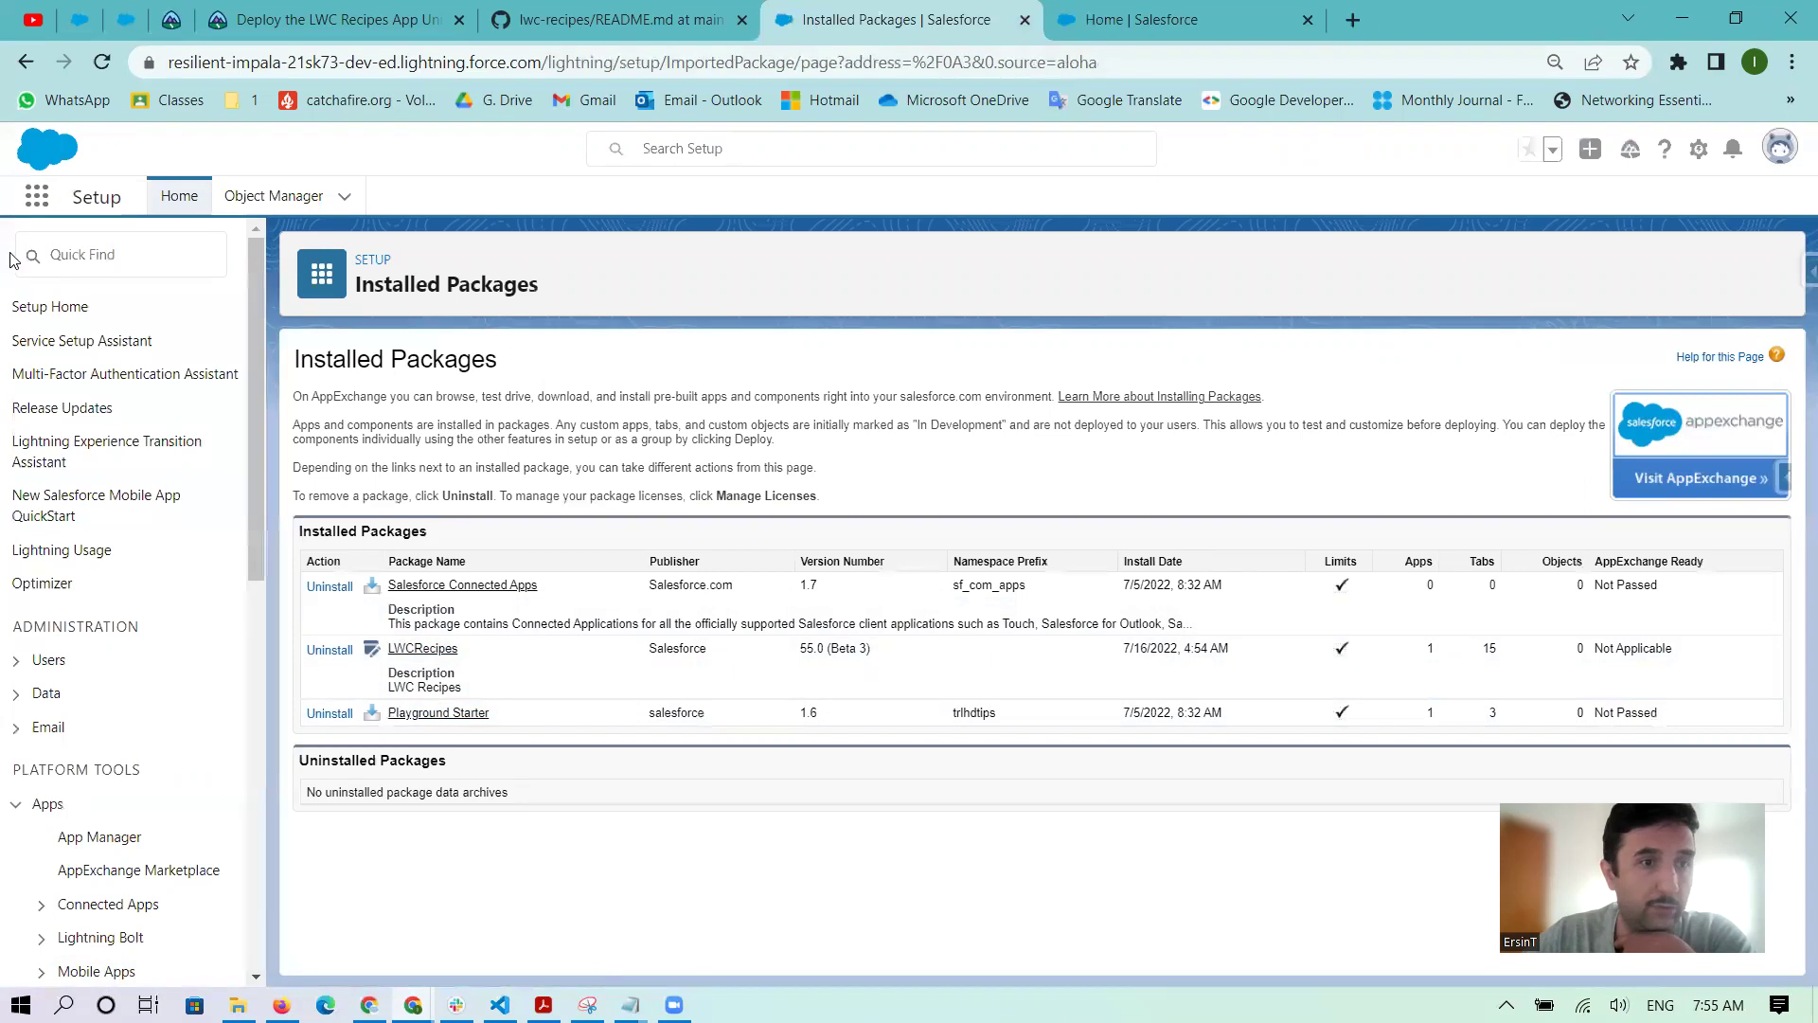
scroll(156, 757, "down", 4)
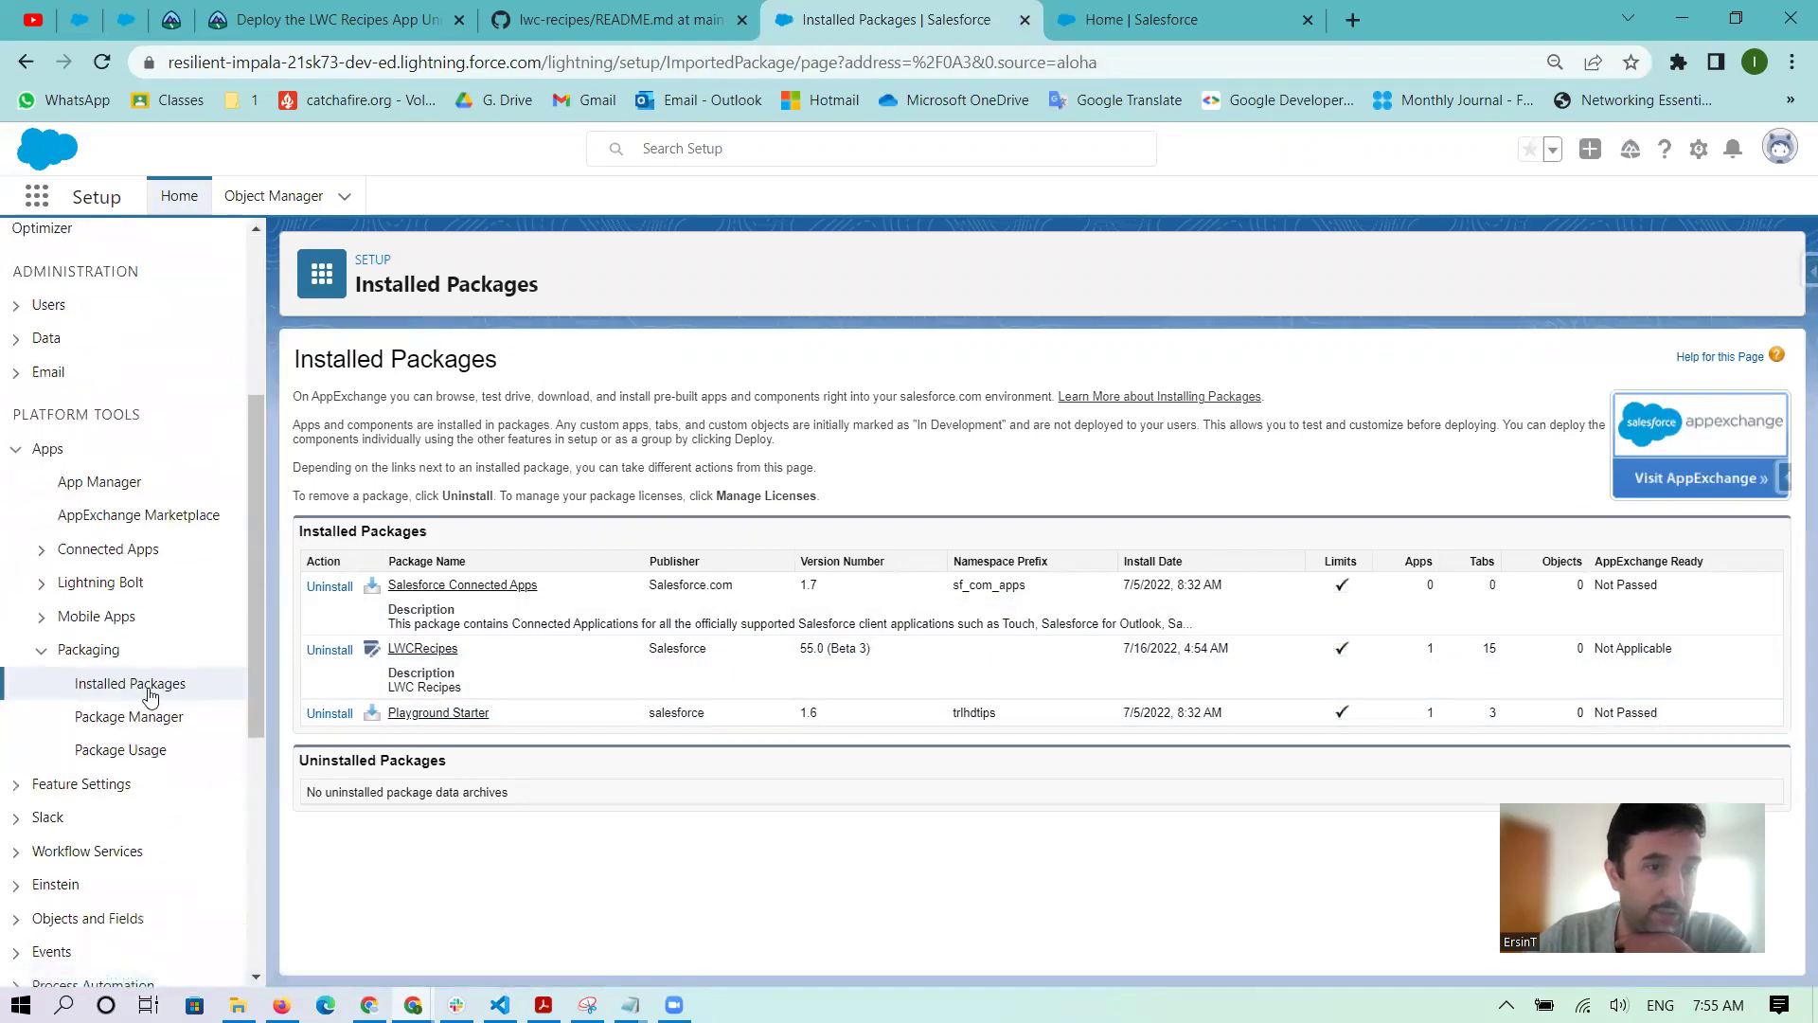
- Reload Salesforce Home and launch the LWC Recipes app by searching 'lwc' in the App Launcher
left_click(1137, 19)
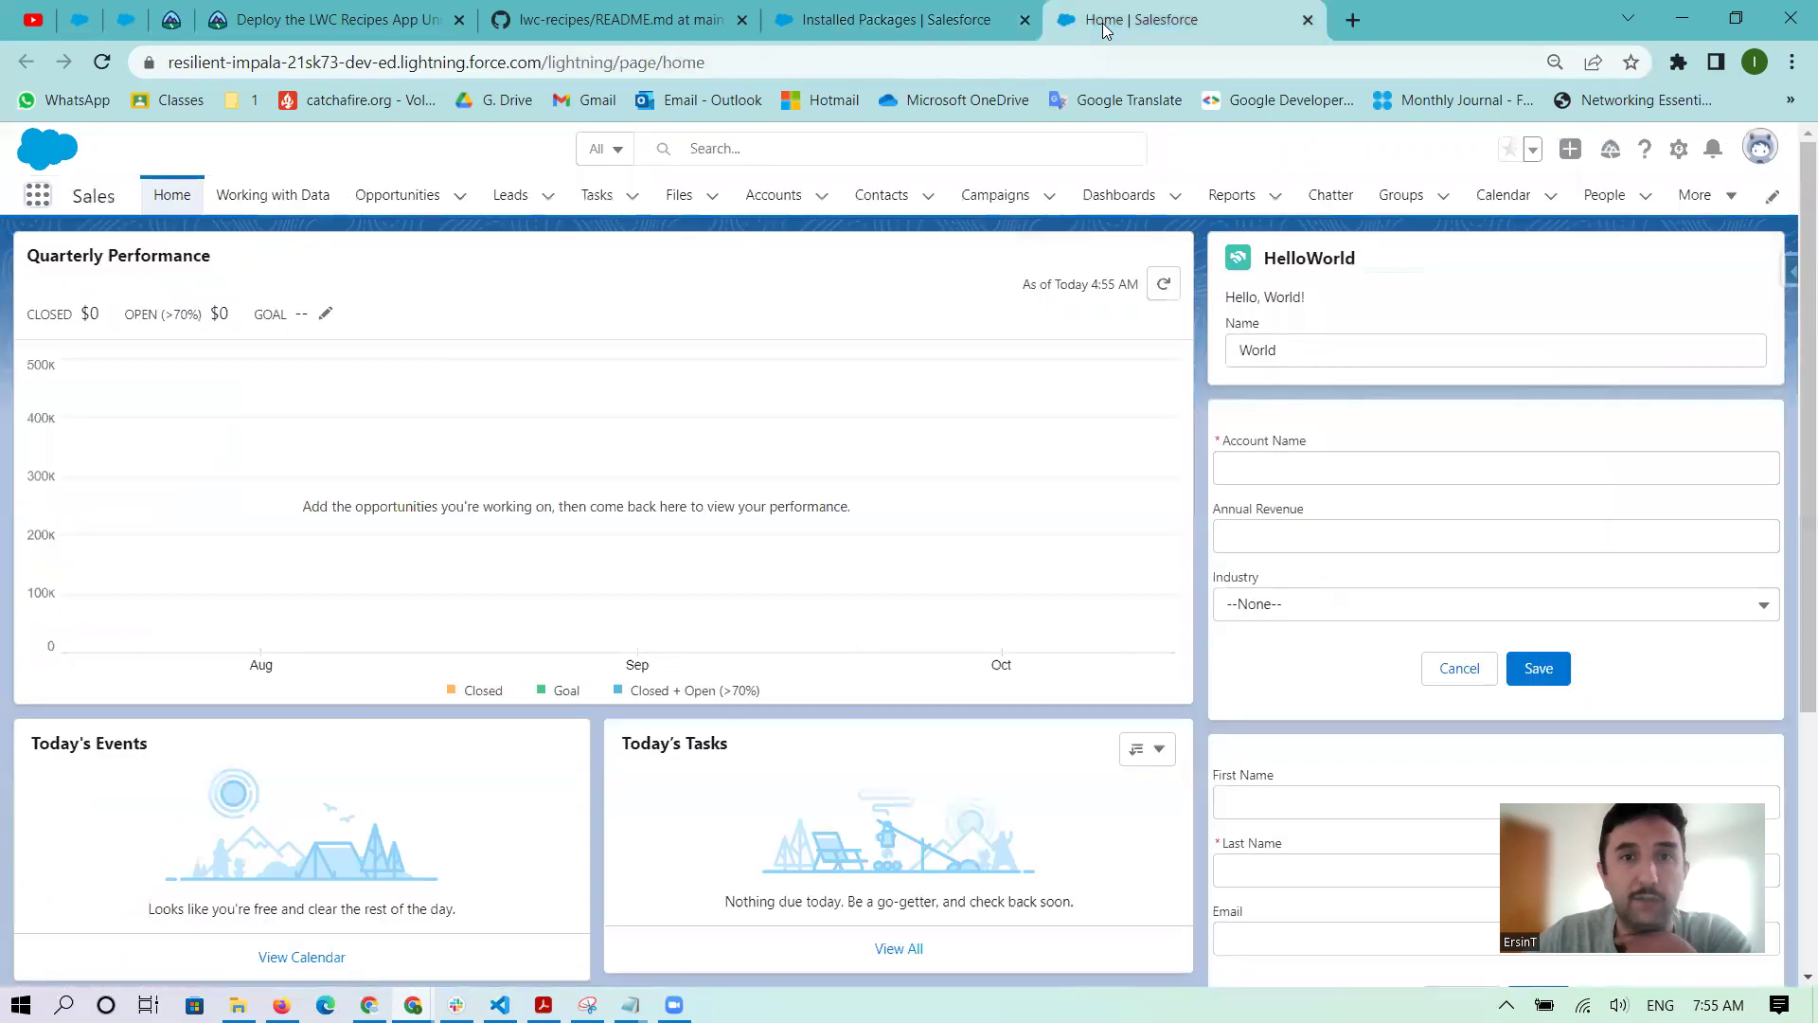
key("F5")
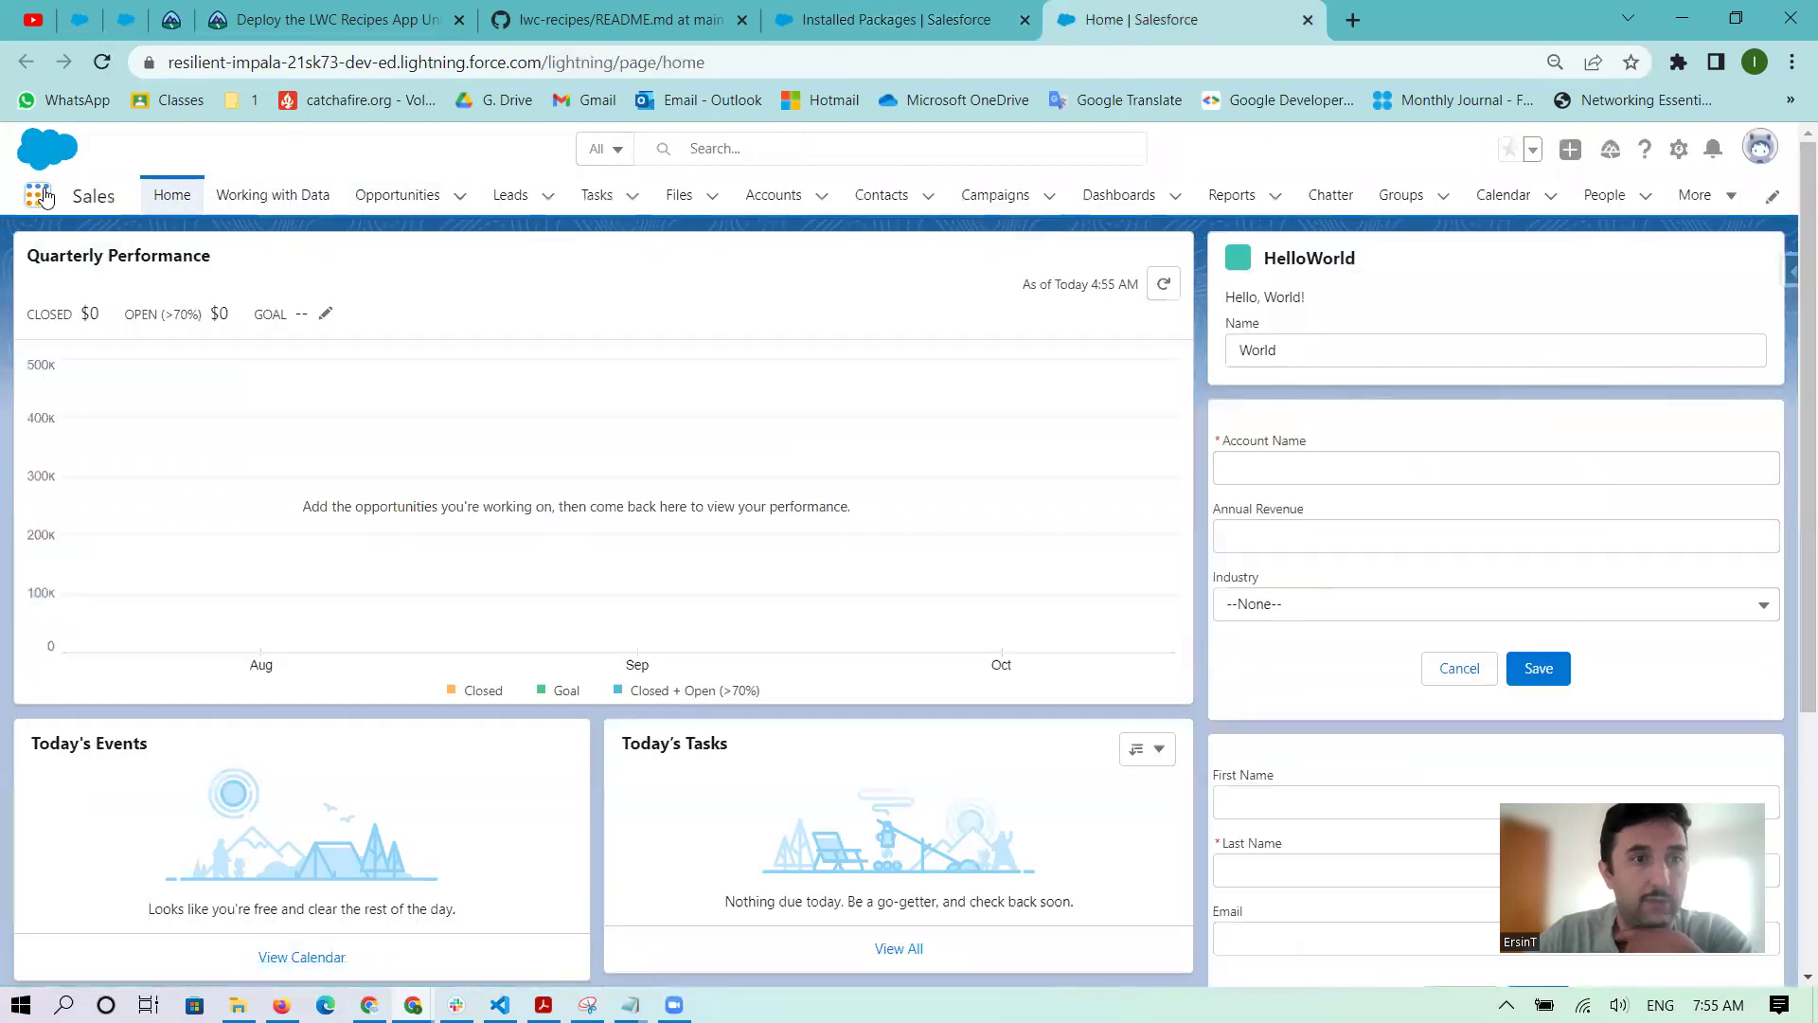
left_click(45, 195)
type("lwc")
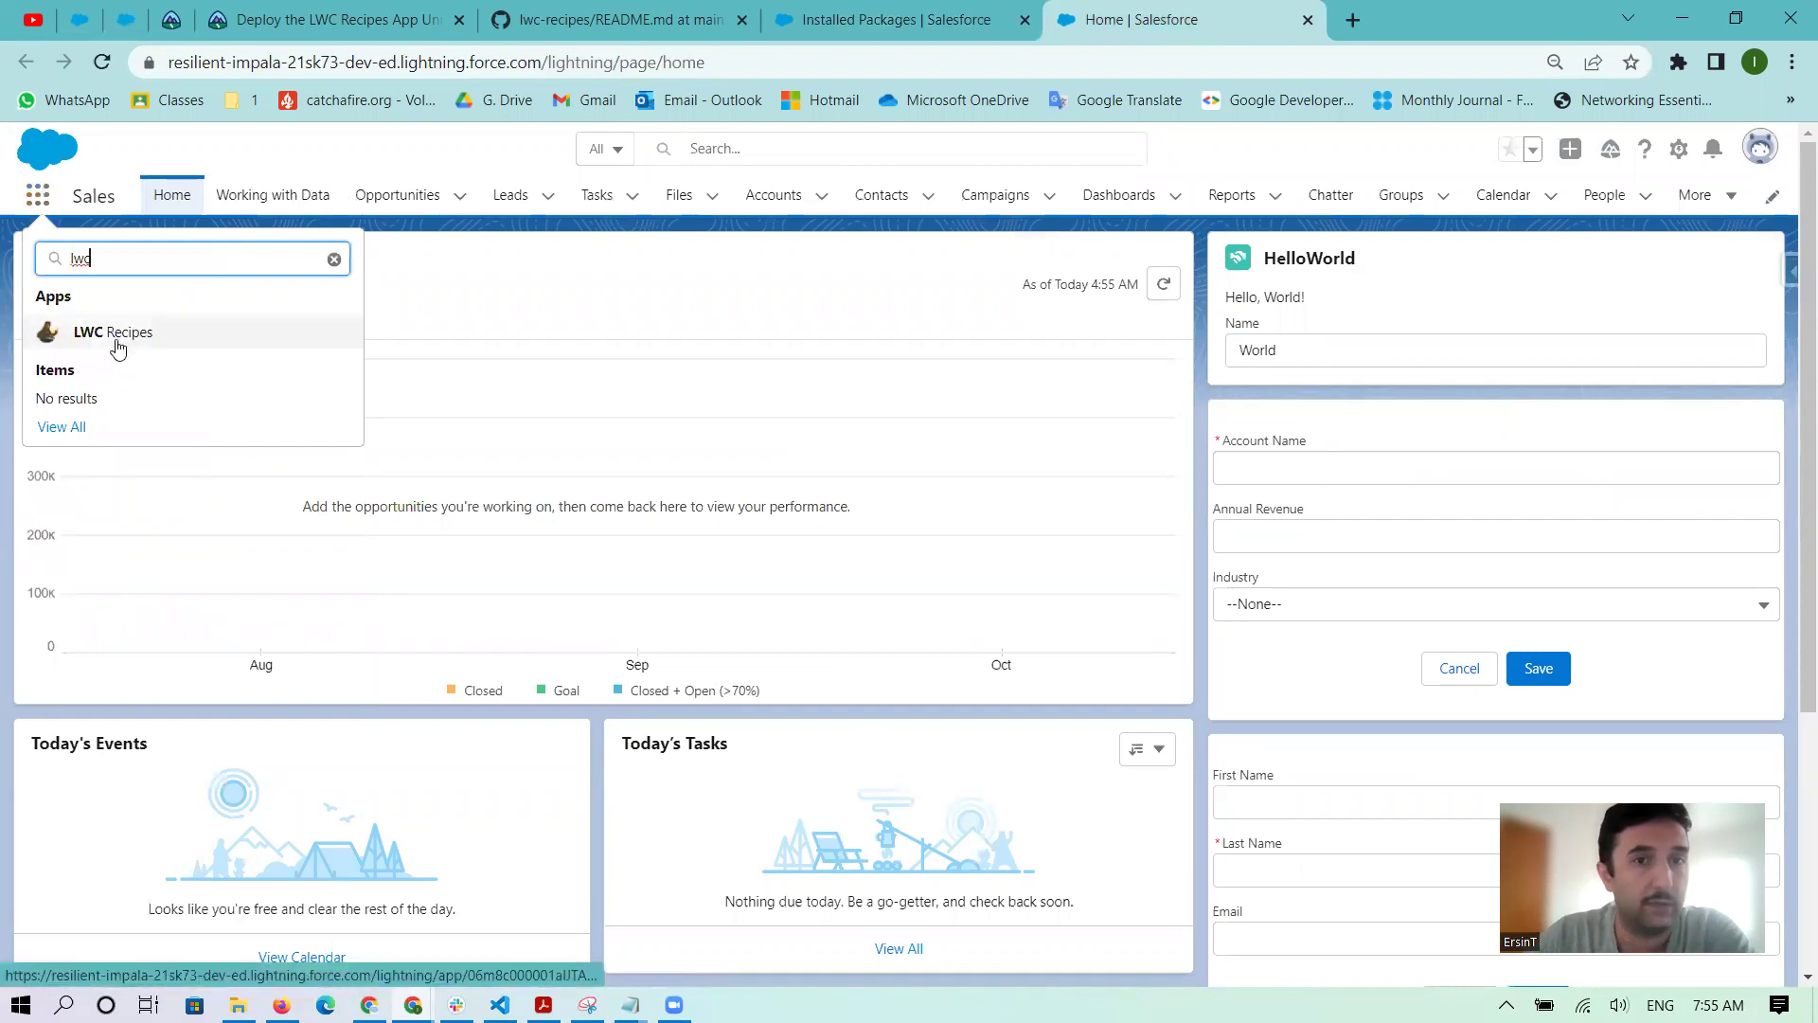
left_click(117, 341)
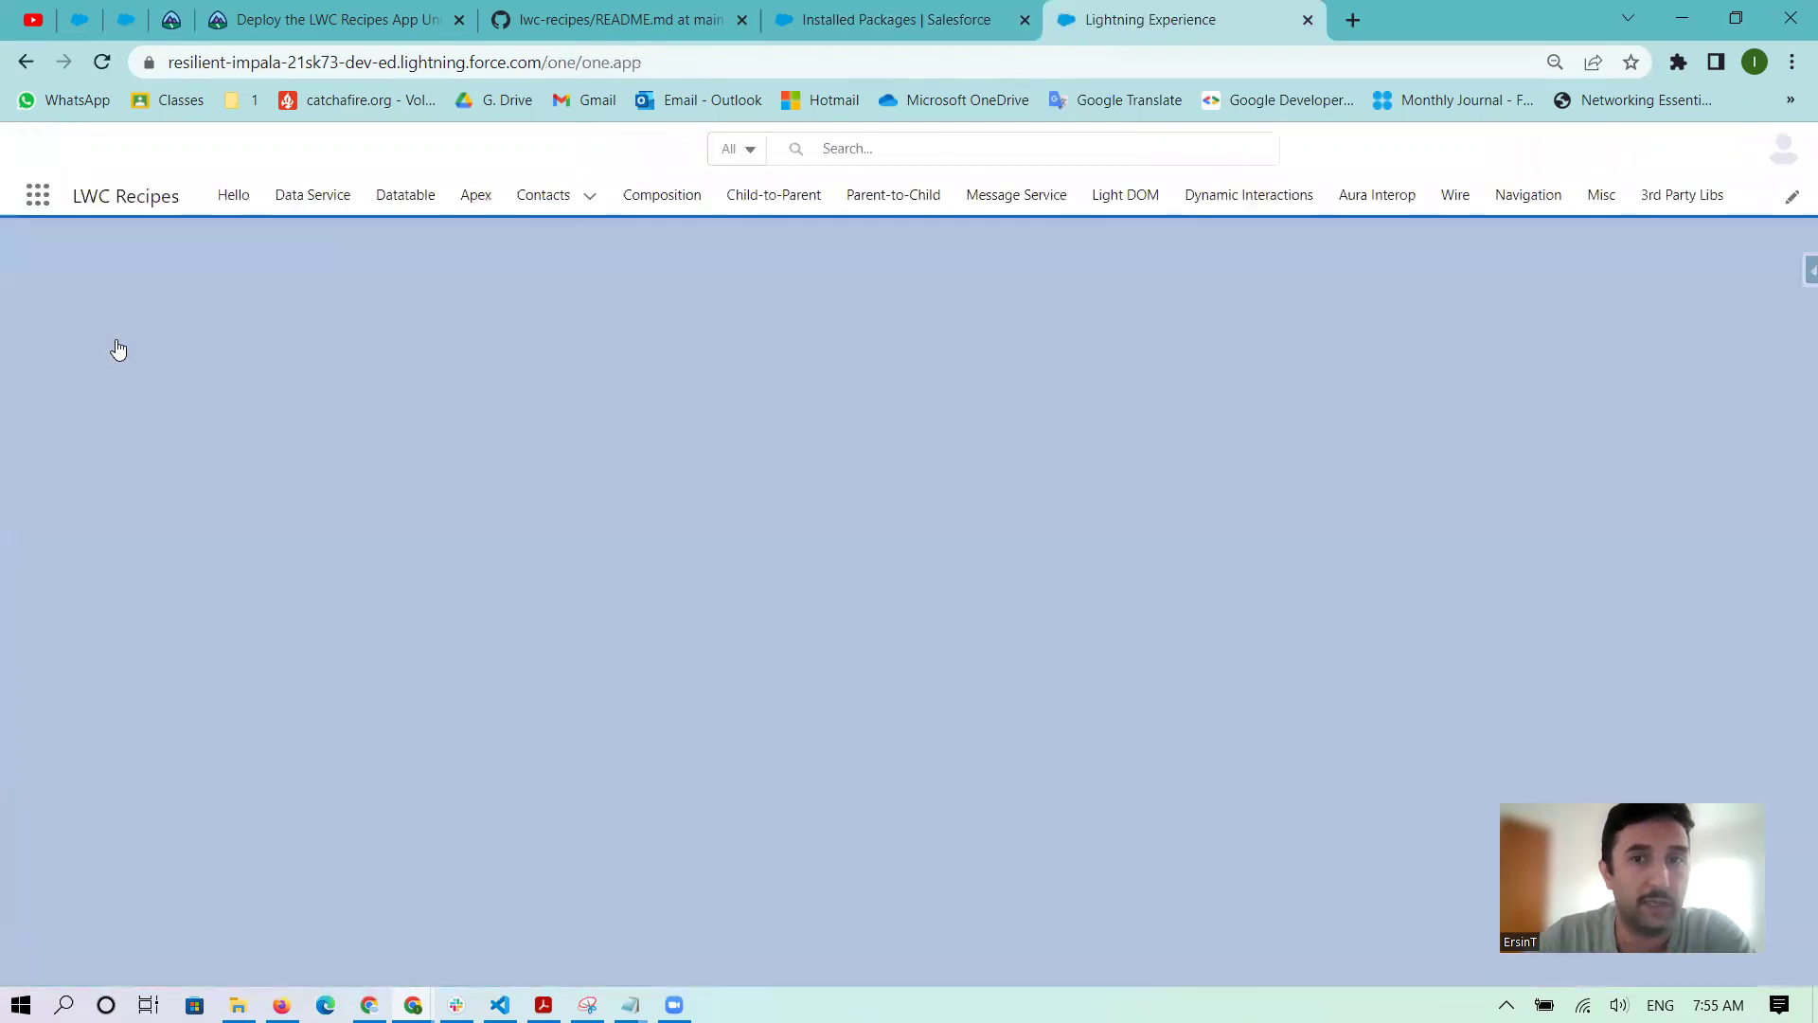